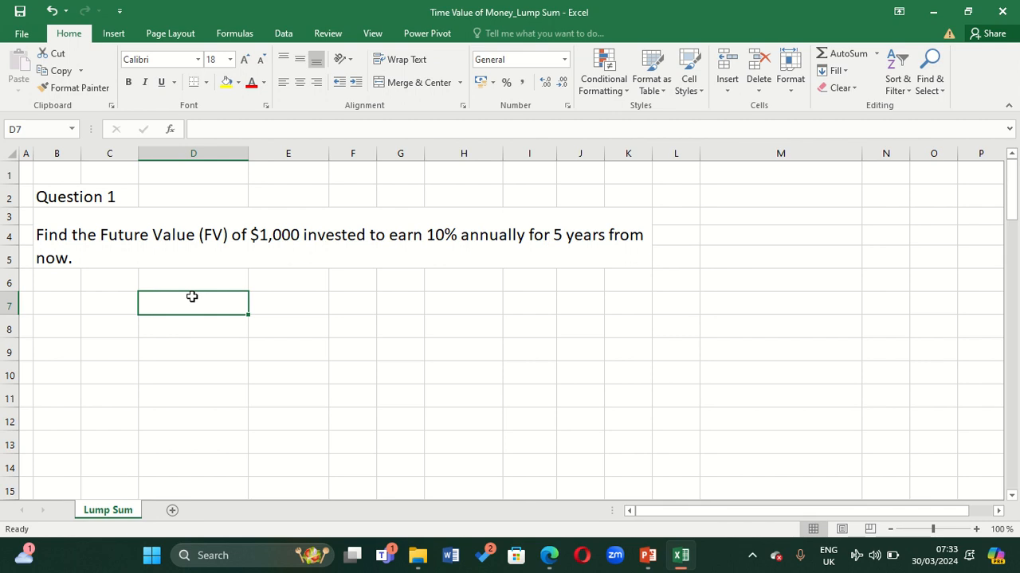
- Enter the label "Present Value" in D7 and the amount 1000 beside it in E7
{"action": "type", "text": "Prese"}
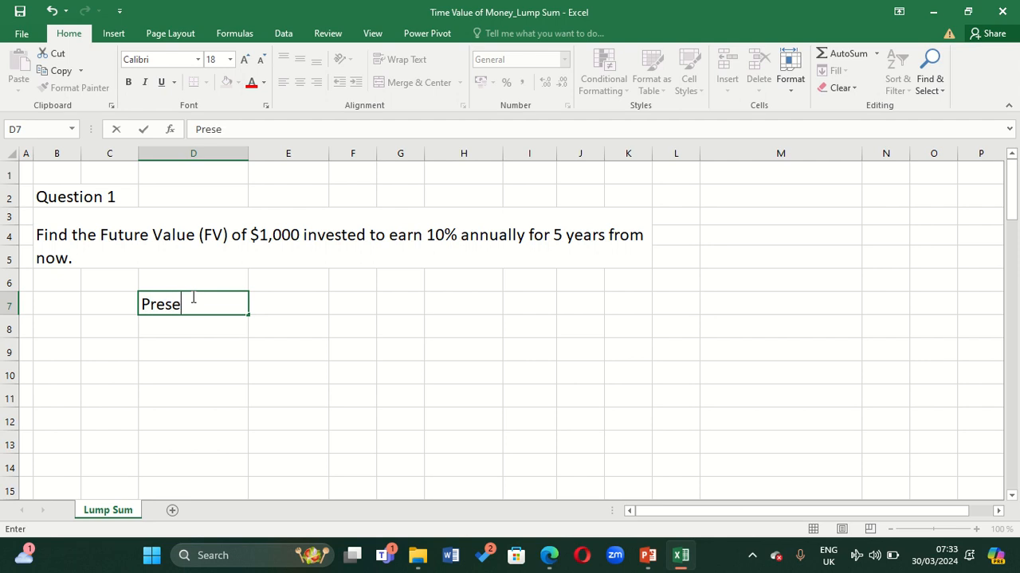
{"action": "type", "text": "nt Valu"}
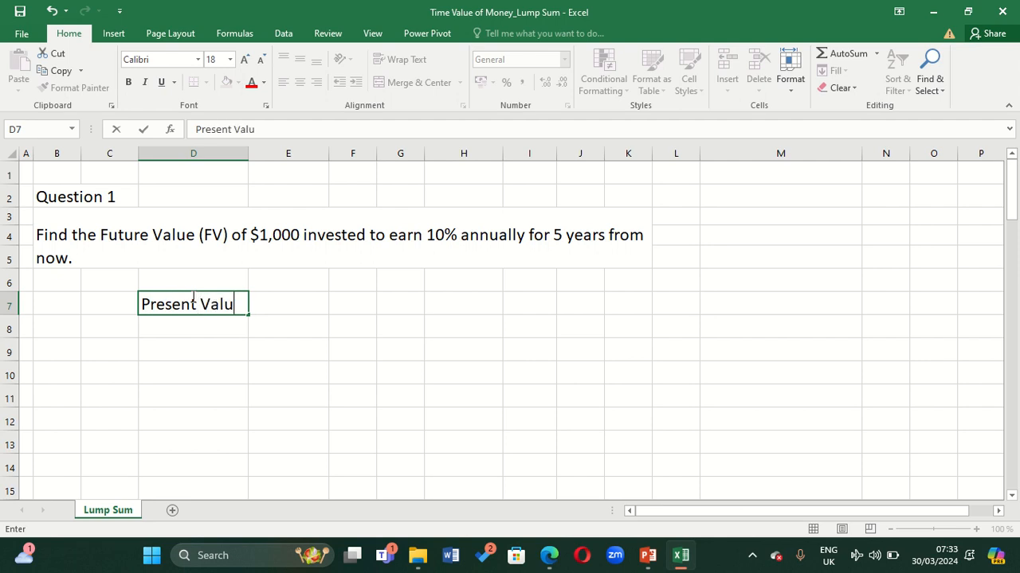
{"action": "type", "text": "e"}
{"action": "key", "text": "Tab"}
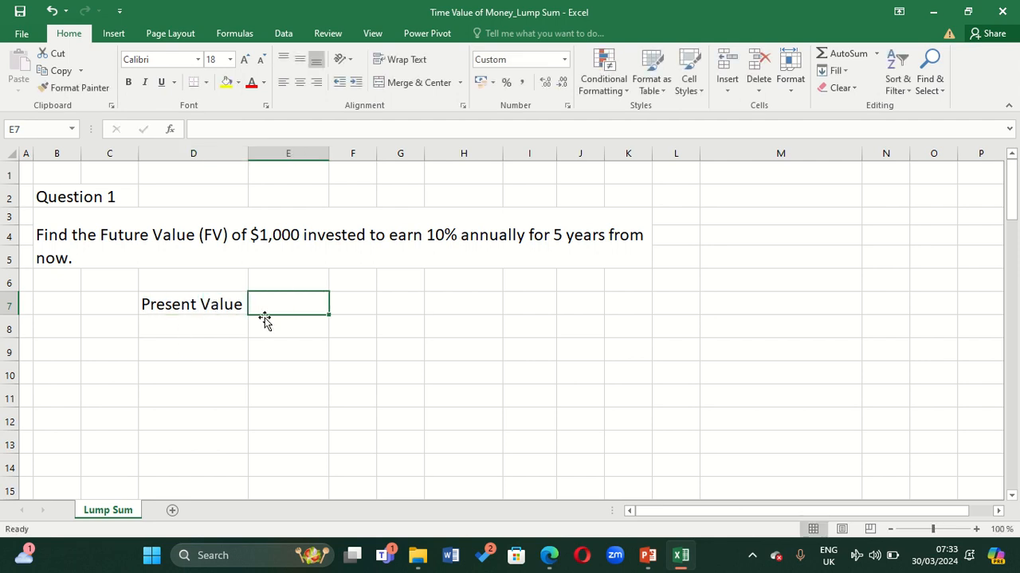
{"action": "type", "text": "1000"}
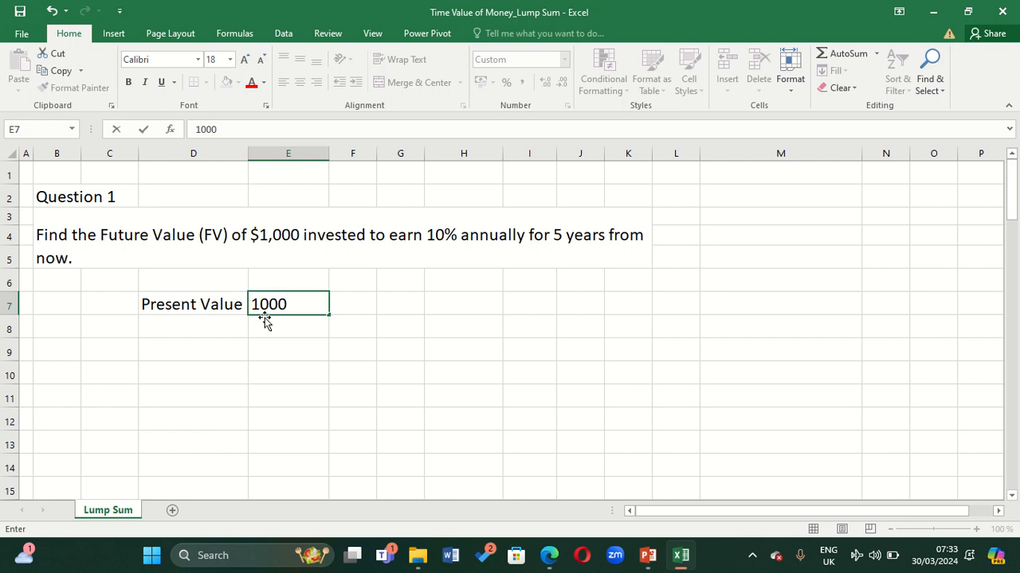
{"action": "key", "text": "Return"}
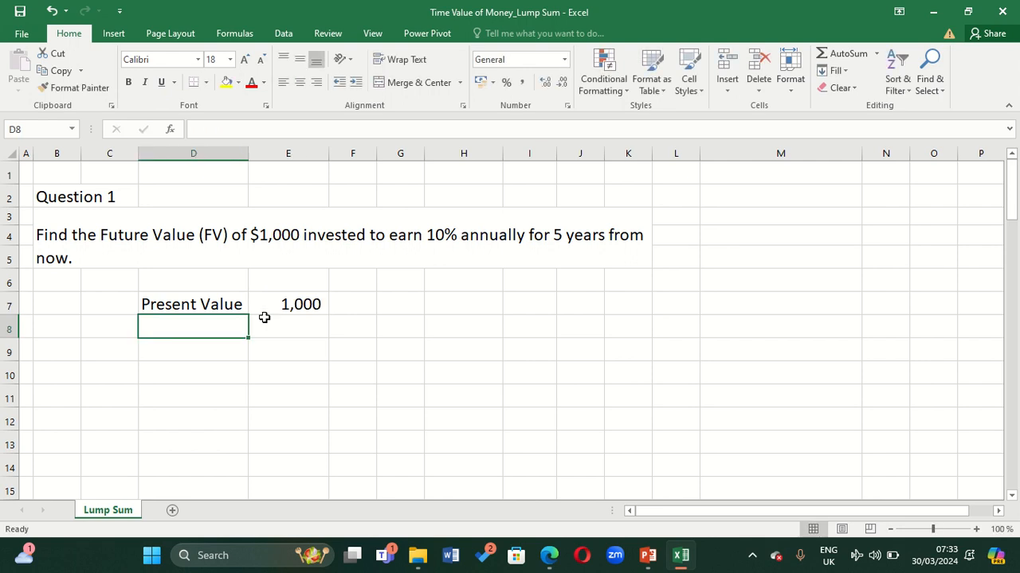
- Add the label "Rate" with 10% in row 8 and "Years" with 5 in row 9, using columns D and E
{"action": "type", "text": "Rate"}
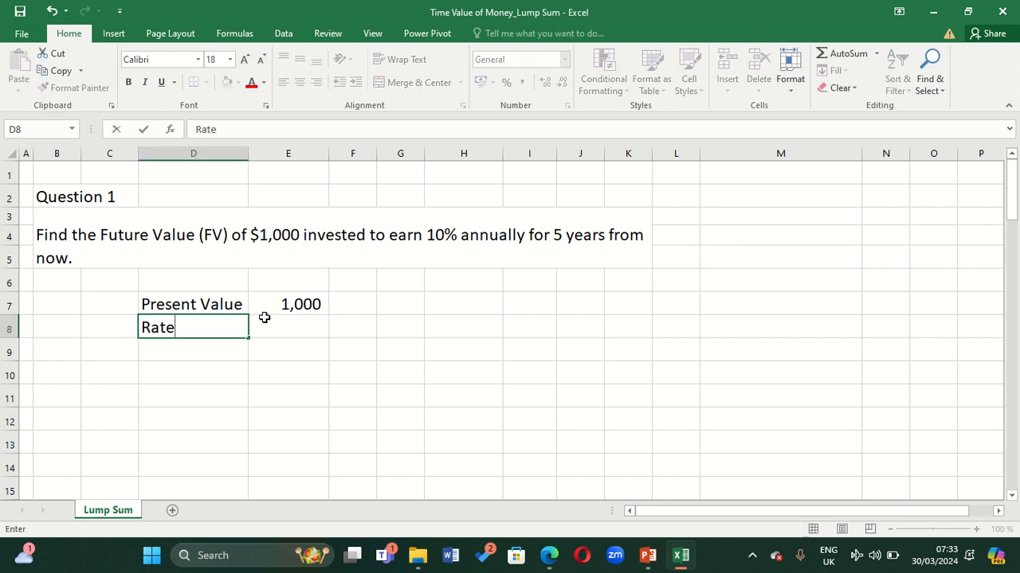
{"action": "key", "text": "Tab"}
{"action": "type", "text": "10"}
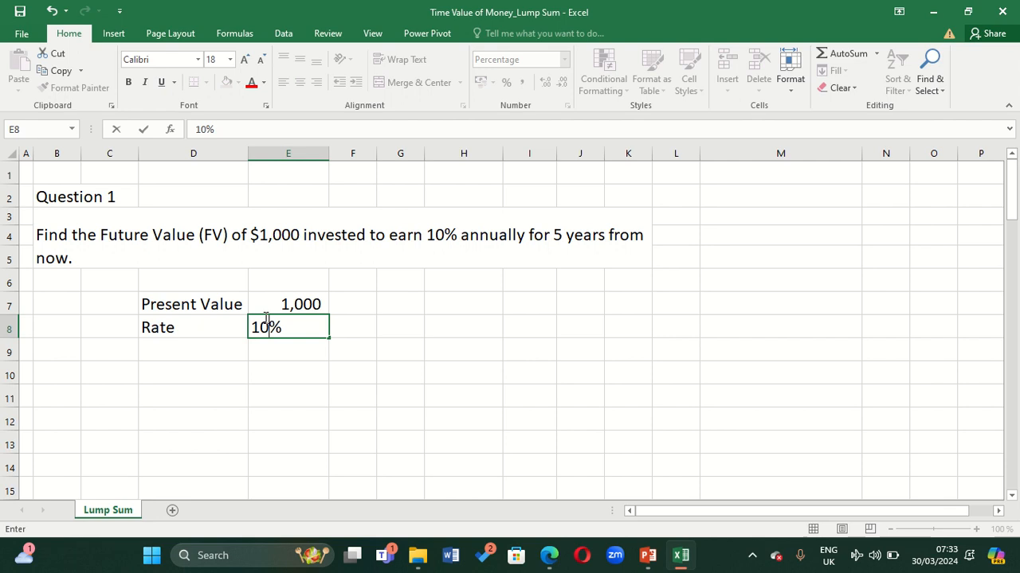
{"action": "key", "text": "Return"}
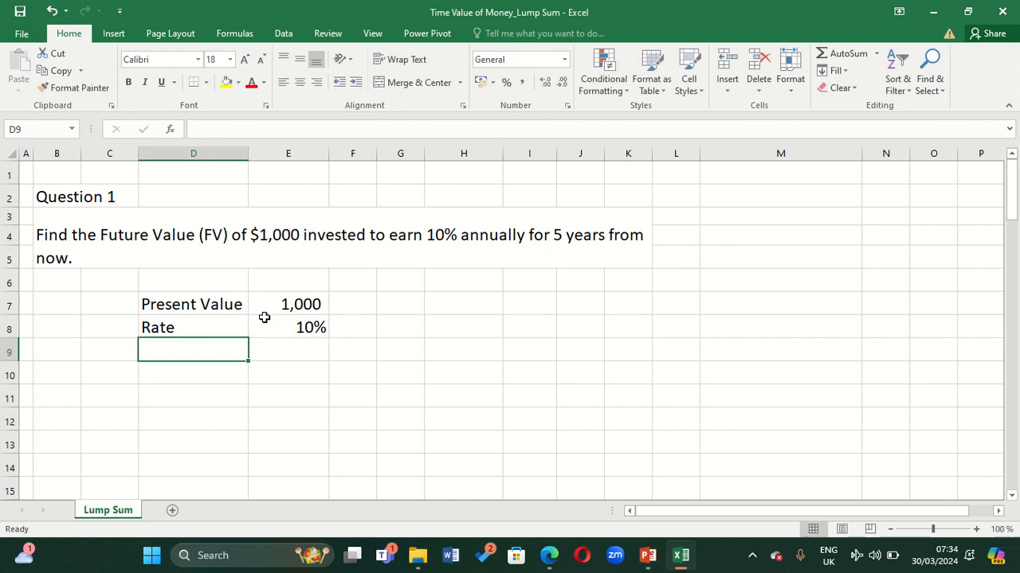
{"action": "type", "text": "Years"}
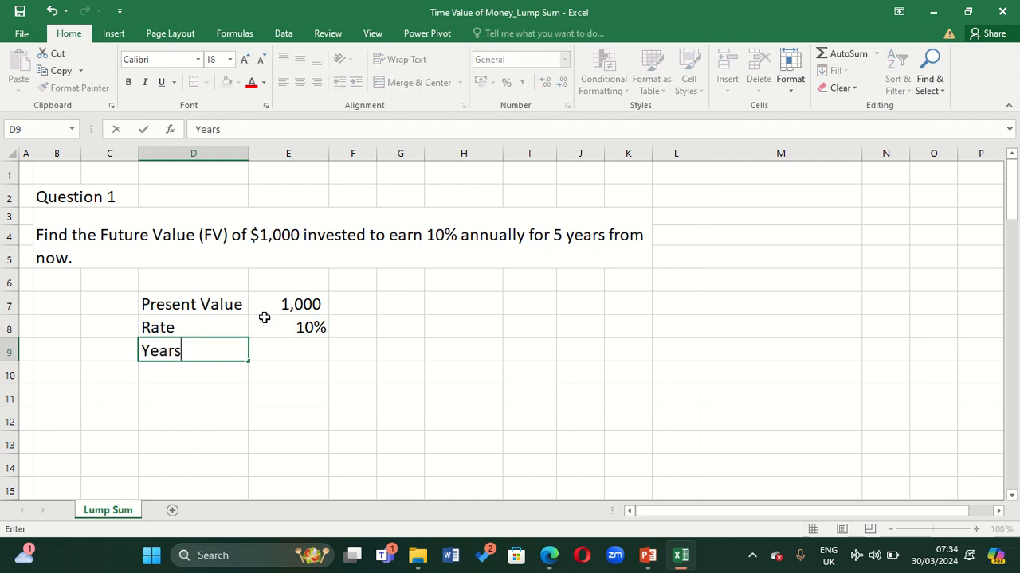
{"action": "key", "text": "Tab"}
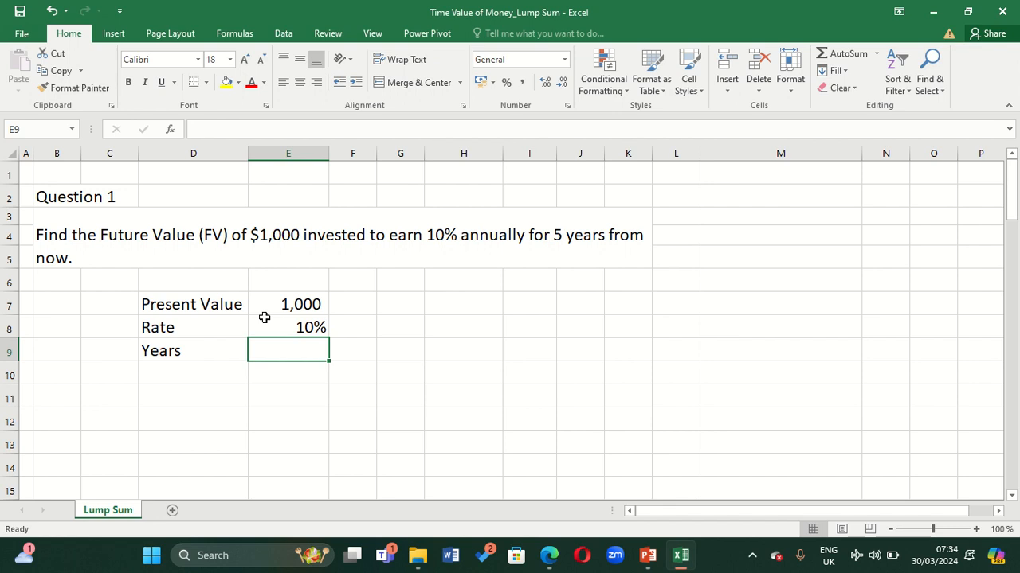
{"action": "type", "text": "5"}
- Calculate the future value in D11 with the formula =FV(E8,E9,0,-E7)
{"action": "left_click", "coordinate": [216, 400]}
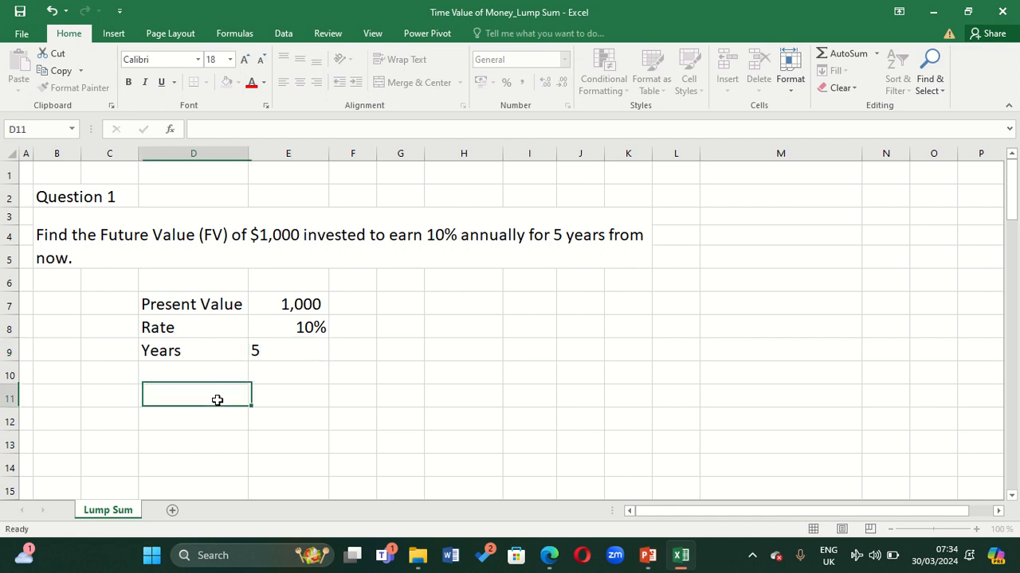
{"action": "type", "text": "="}
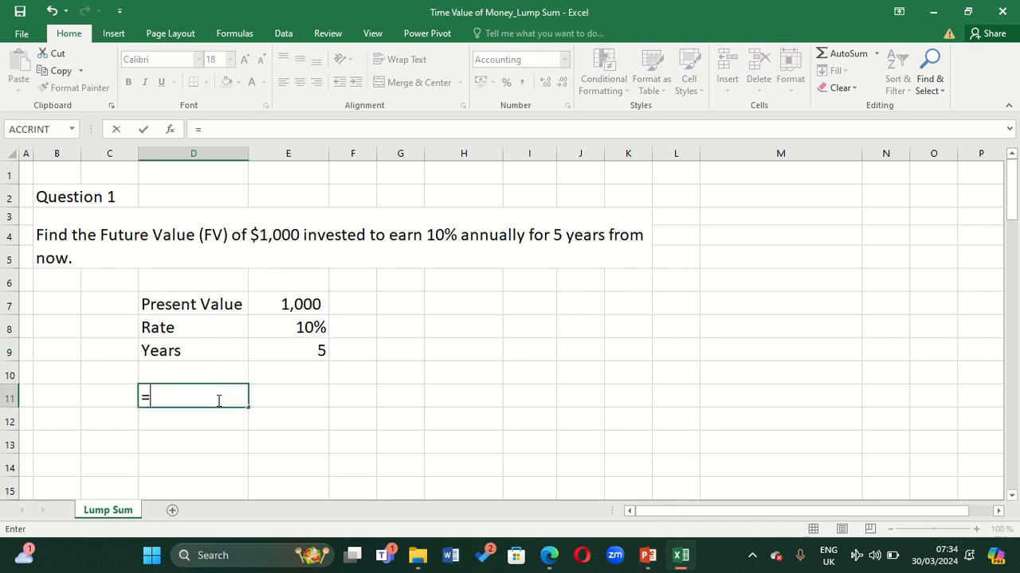
{"action": "type", "text": "fv"}
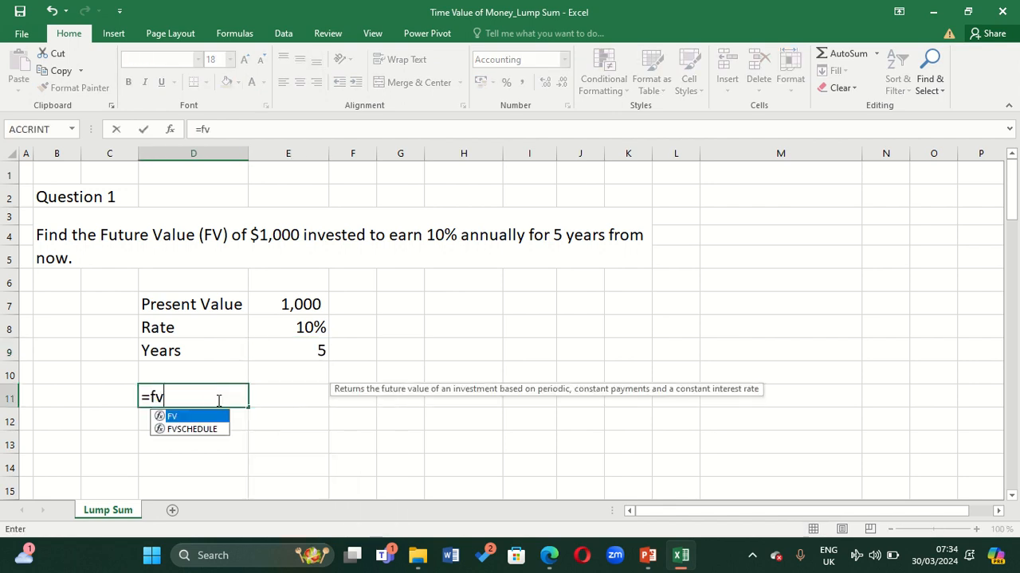
{"action": "double_click", "coordinate": [199, 419]}
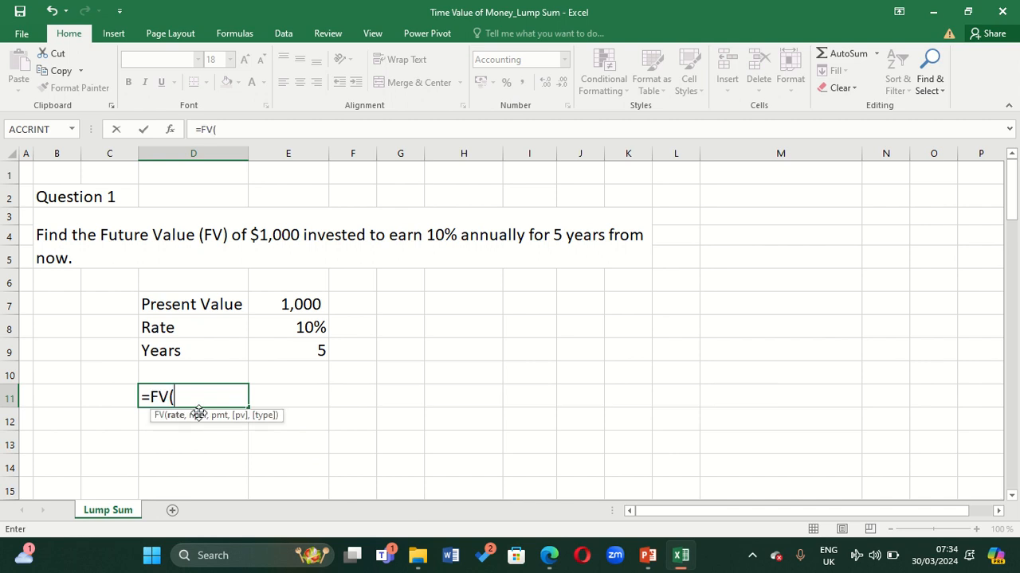
{"action": "left_click", "coordinate": [302, 327]}
{"action": "type", "text": ","}
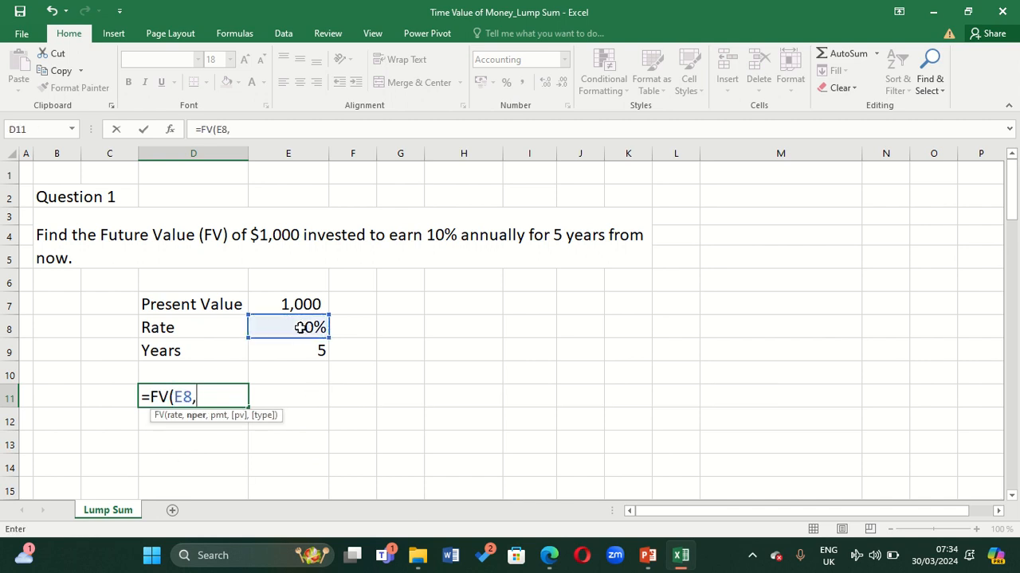
{"action": "left_click", "coordinate": [294, 349]}
{"action": "type", "text": ","}
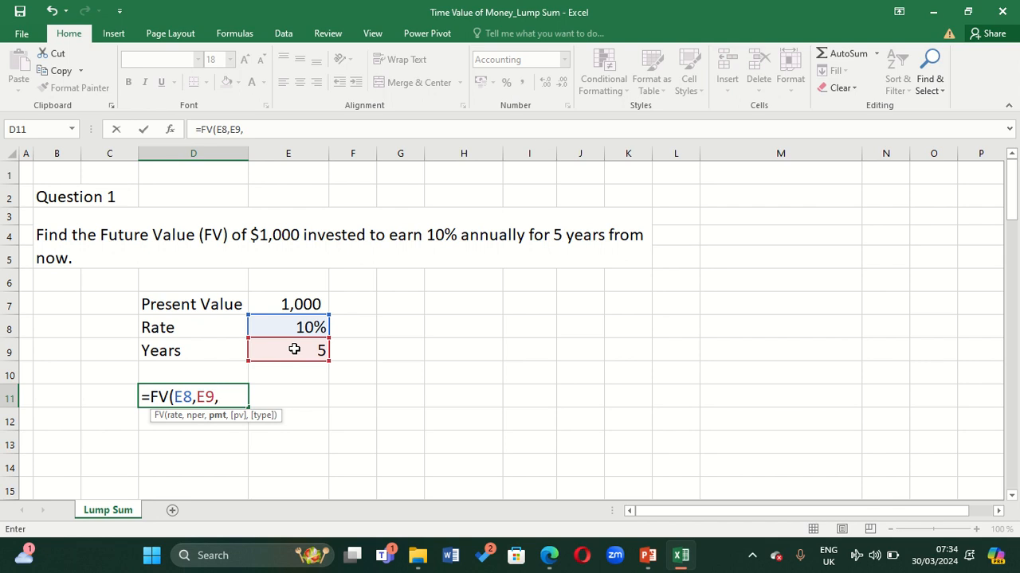
{"action": "type", "text": "0,-"}
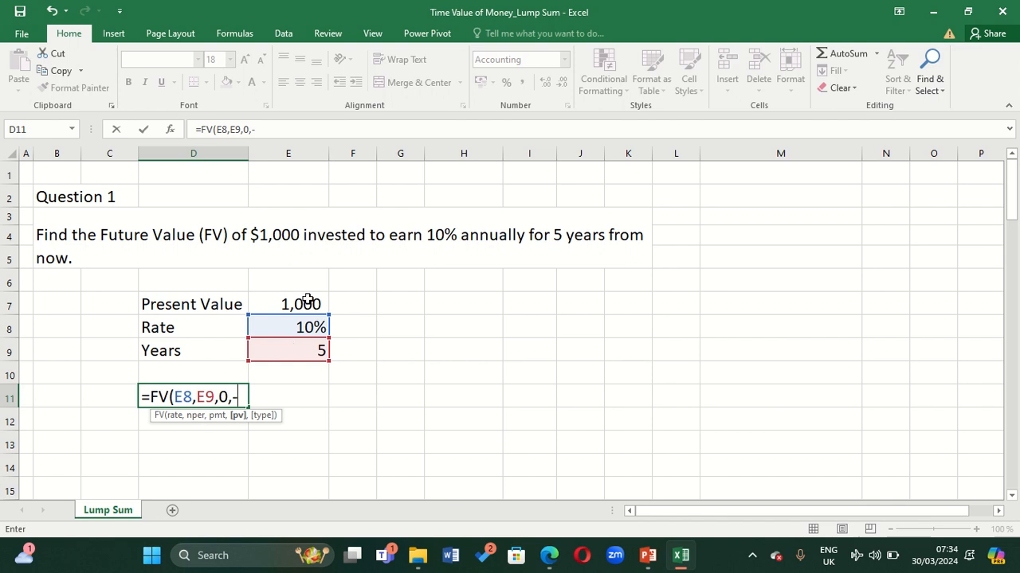
{"action": "left_click", "coordinate": [306, 300]}
{"action": "key", "text": "Return"}
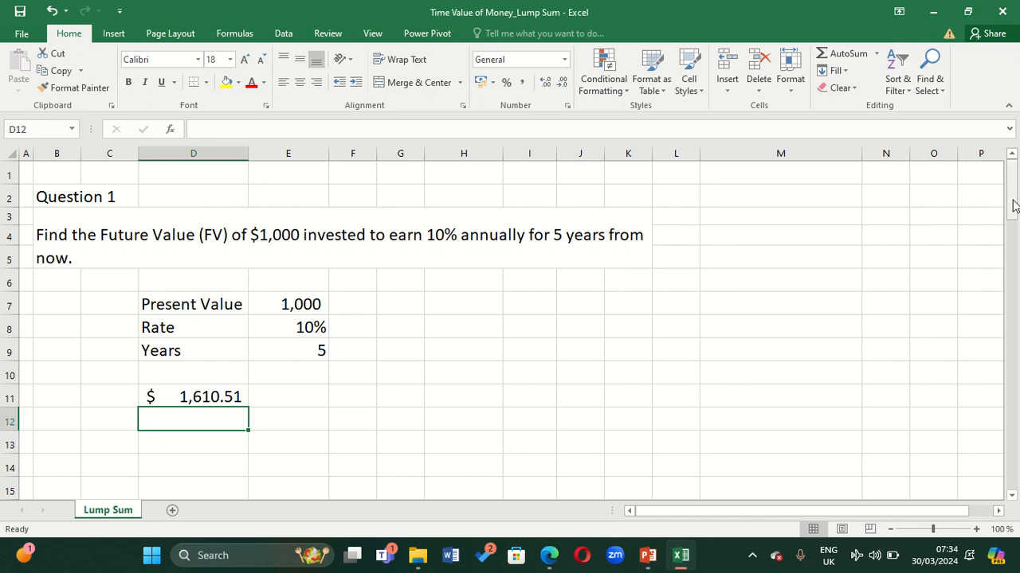
- Copy the Question 1 inputs and result in D7:E11 to the area starting at D29 below Question 2
{"action": "left_click_drag", "start_coordinate": [1012, 200], "coordinate": [1009, 263]}
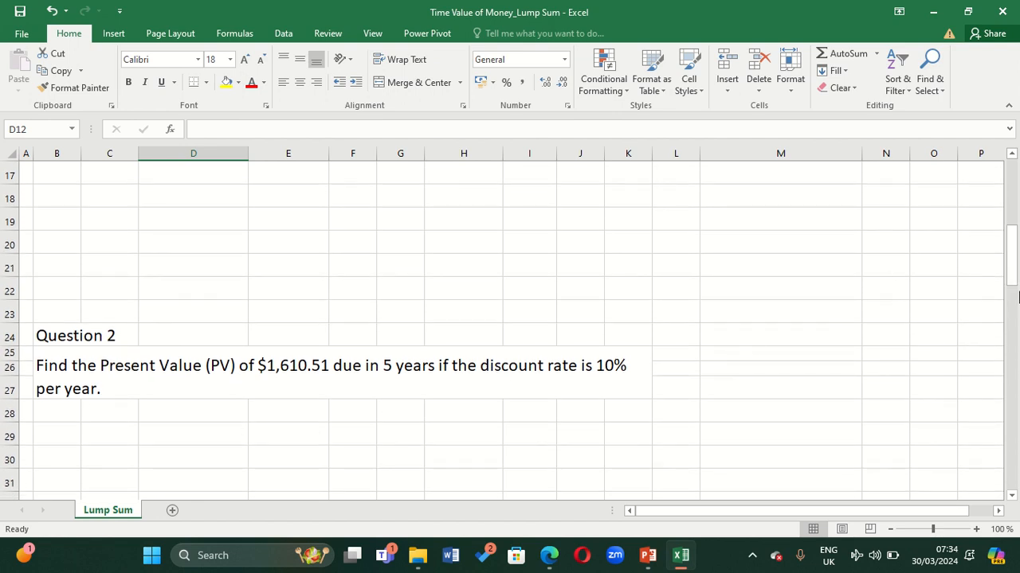
{"action": "left_click_drag", "start_coordinate": [1010, 260], "coordinate": [1008, 208]}
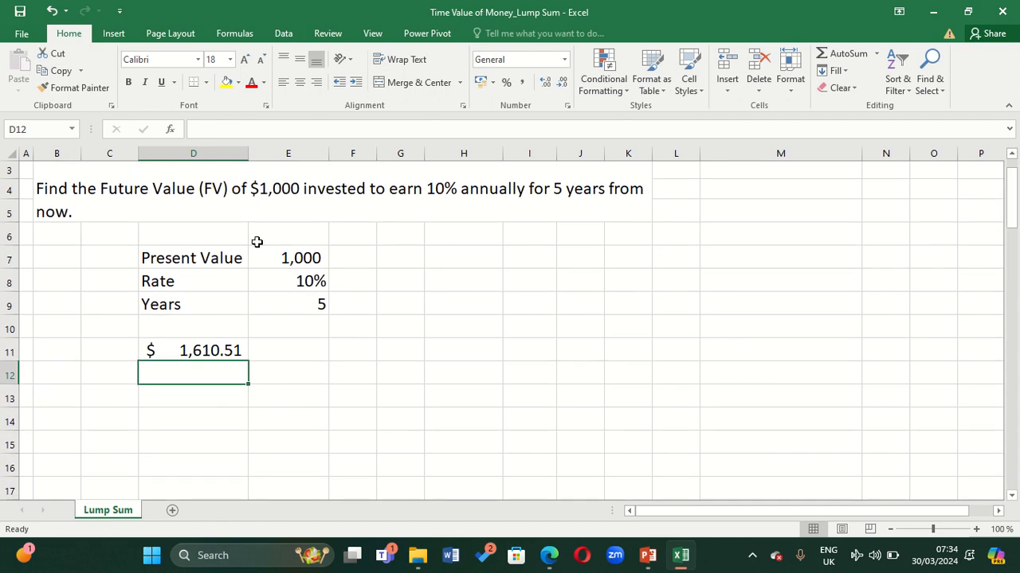
{"action": "left_click_drag", "start_coordinate": [234, 257], "coordinate": [289, 348]}
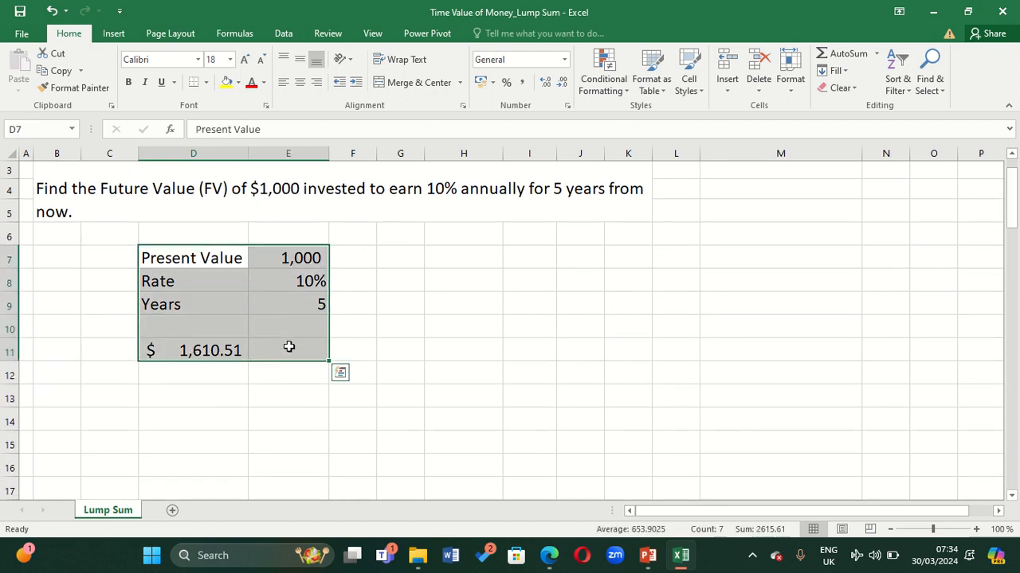
{"action": "left_click", "coordinate": [289, 348], "text": "ctrl"}
{"action": "left_click", "coordinate": [436, 318]}
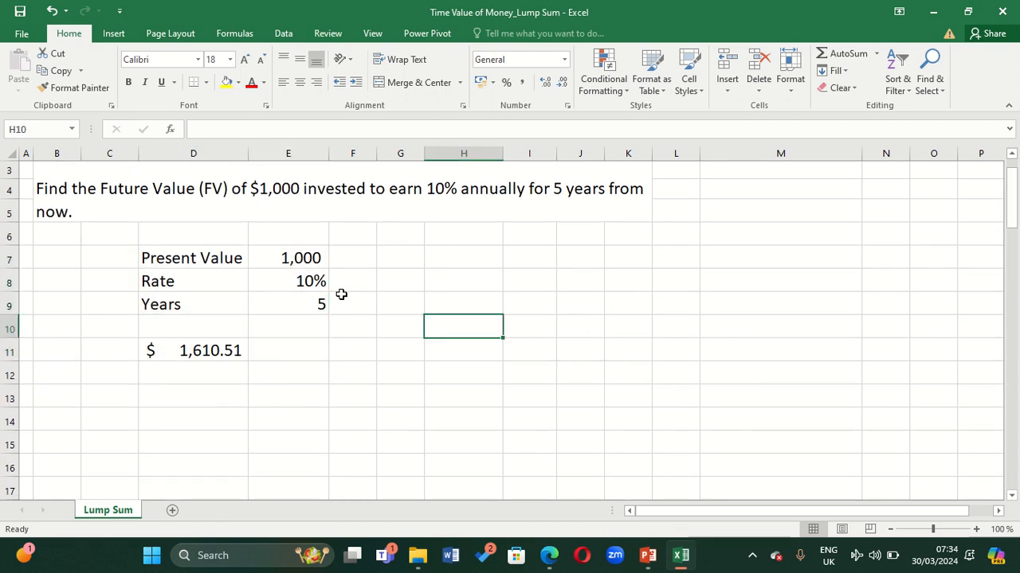
{"action": "left_click_drag", "start_coordinate": [226, 262], "coordinate": [295, 348]}
{"action": "key", "text": "ctrl+c"}
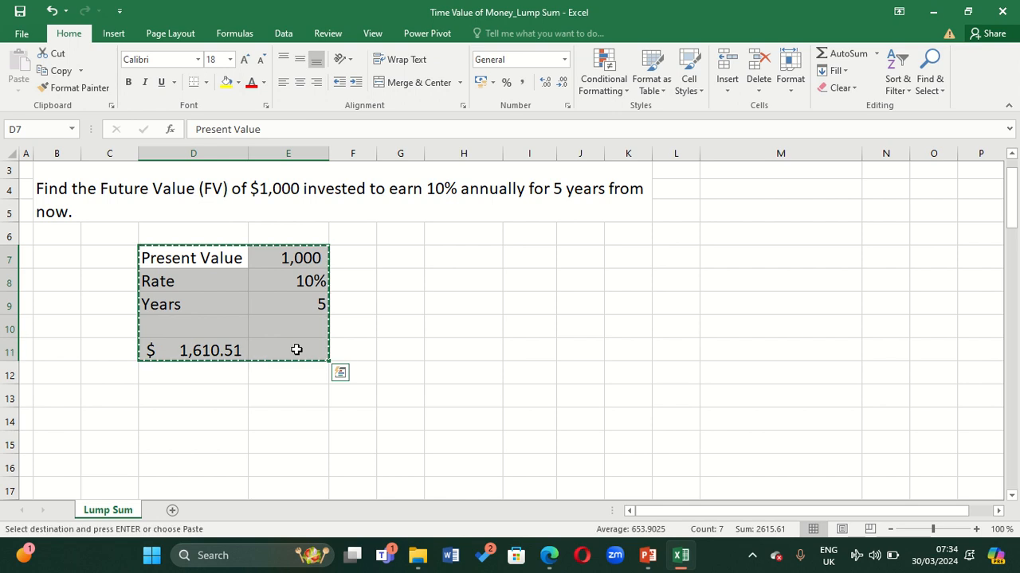
{"action": "left_click_drag", "start_coordinate": [1008, 225], "coordinate": [1009, 280]}
{"action": "left_click", "coordinate": [194, 273]}
{"action": "key", "text": "ctrl+v"}
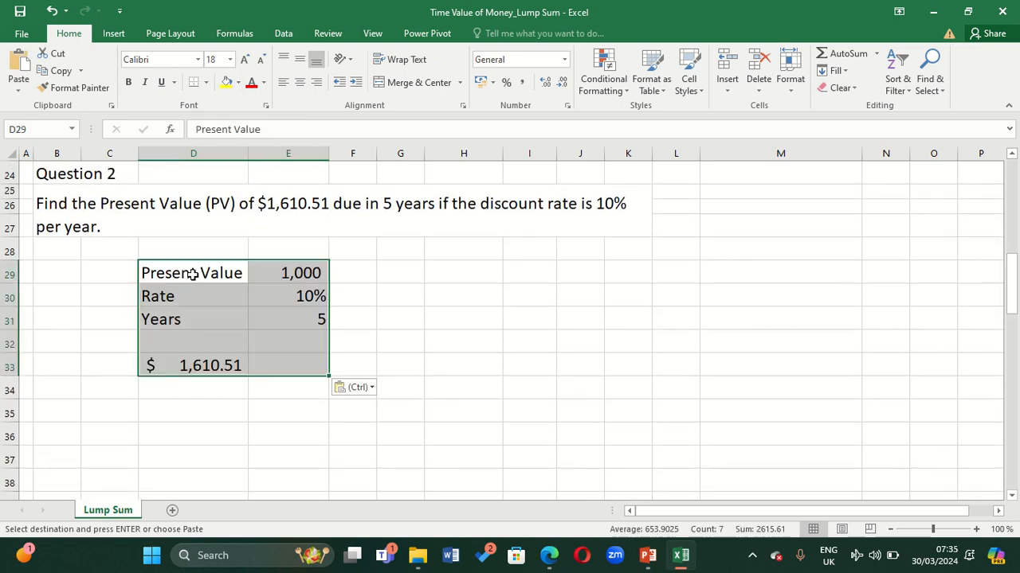
{"action": "left_click", "coordinate": [485, 306]}
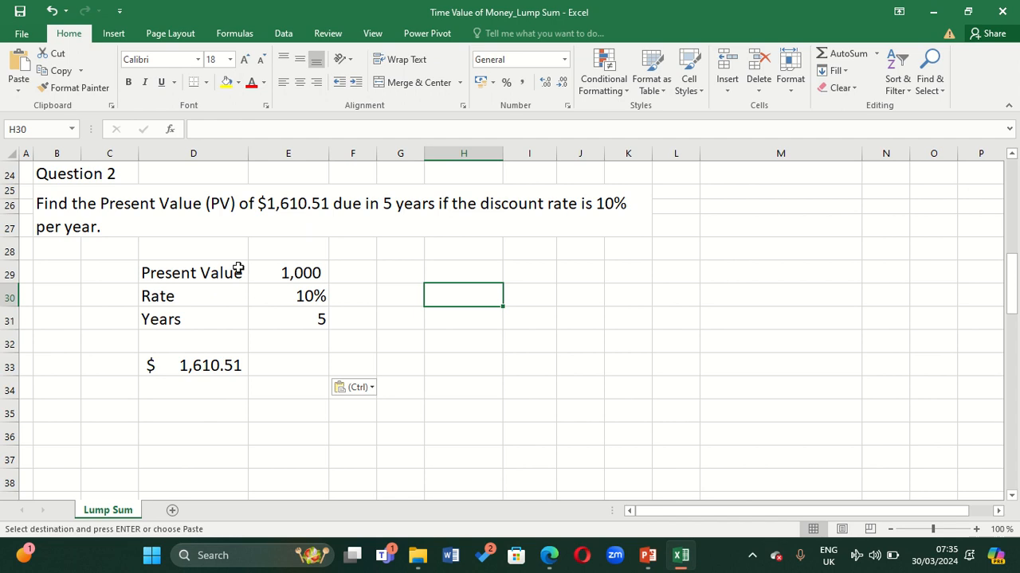
- Change the label in D29 to "Future Value" and set the amount in E29 to 1610.51
{"action": "left_click", "coordinate": [212, 271]}
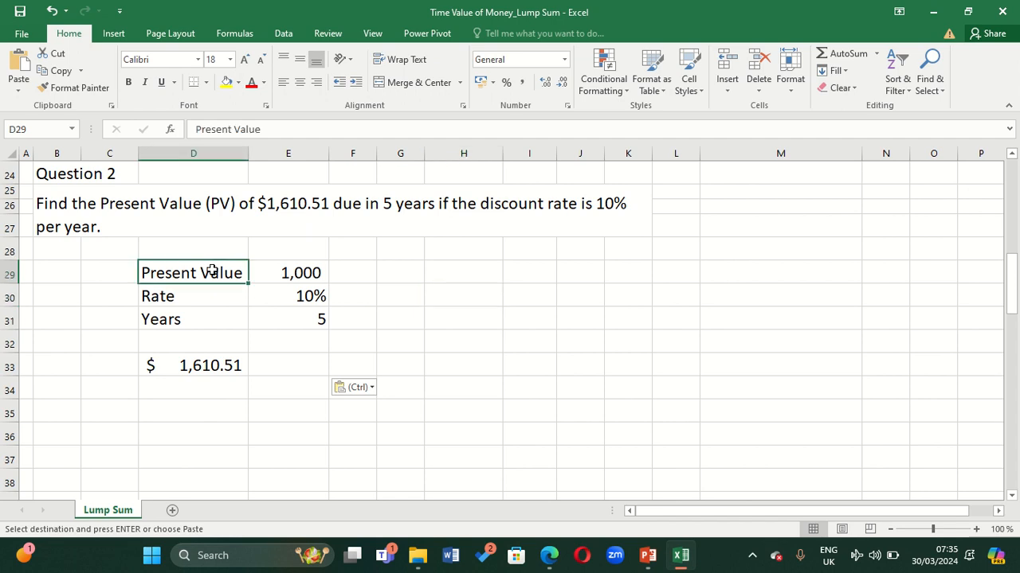
{"action": "type", "text": "Future"}
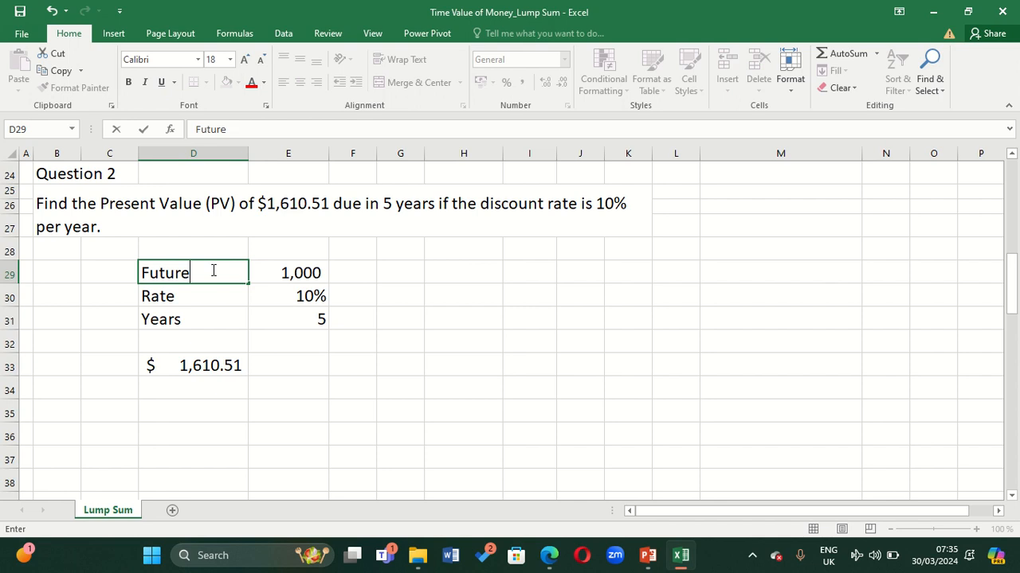
{"action": "type", "text": " Value"}
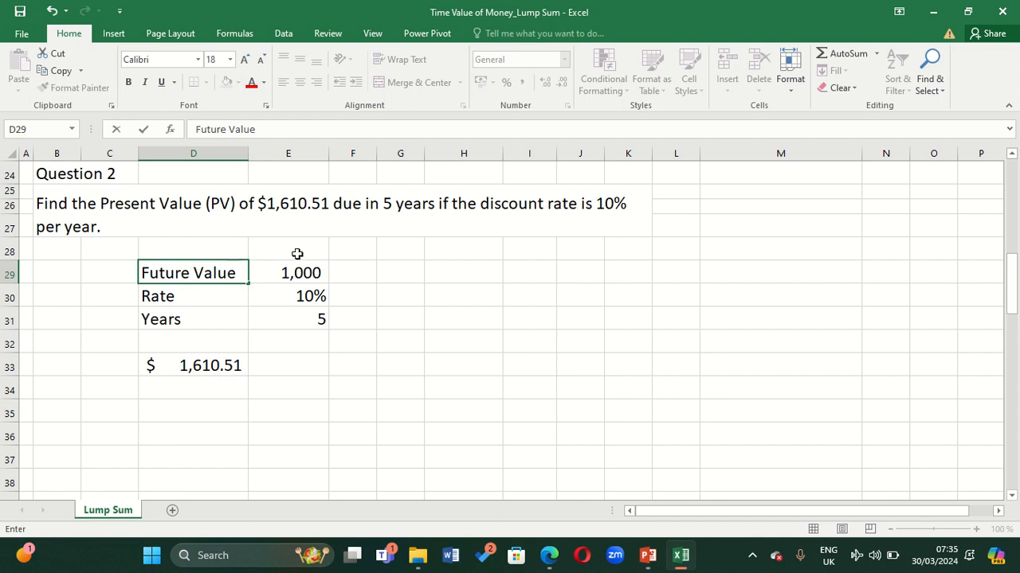
{"action": "left_click", "coordinate": [294, 273]}
{"action": "type", "text": "1"}
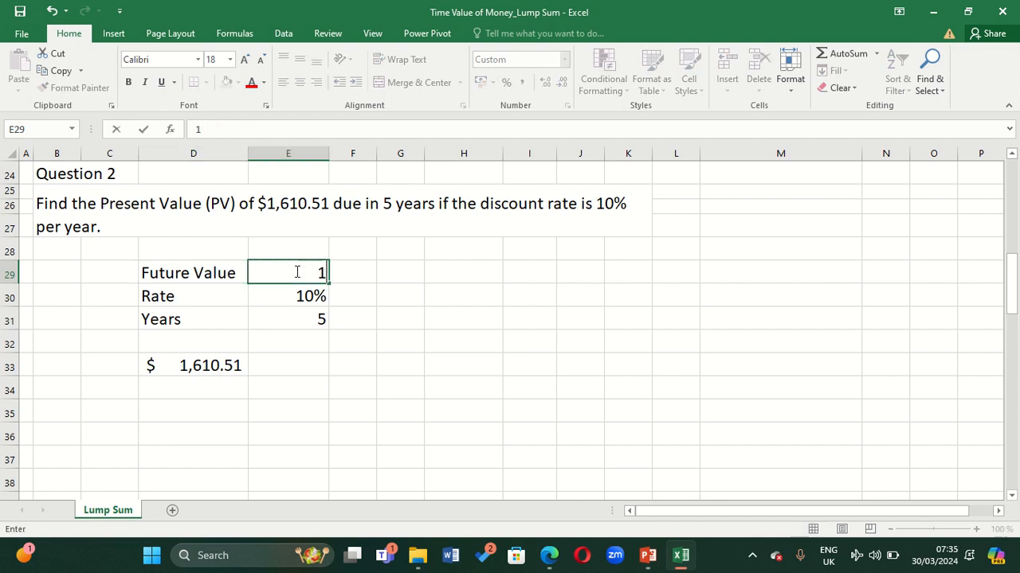
{"action": "type", "text": "610.51"}
{"action": "key", "text": "Return"}
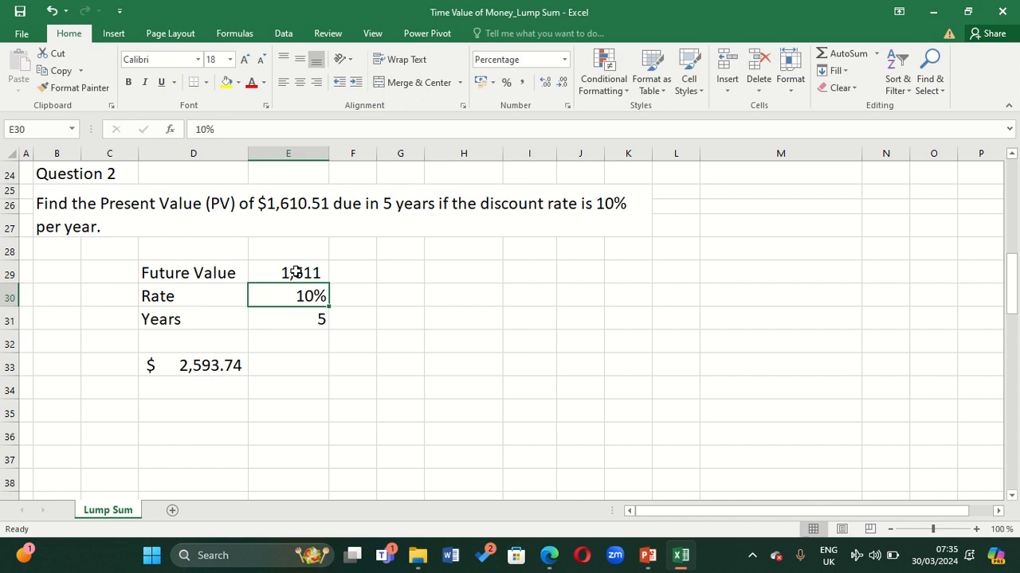
- Format the future value amount in E29 to show two decimal places
{"action": "left_click", "coordinate": [294, 272]}
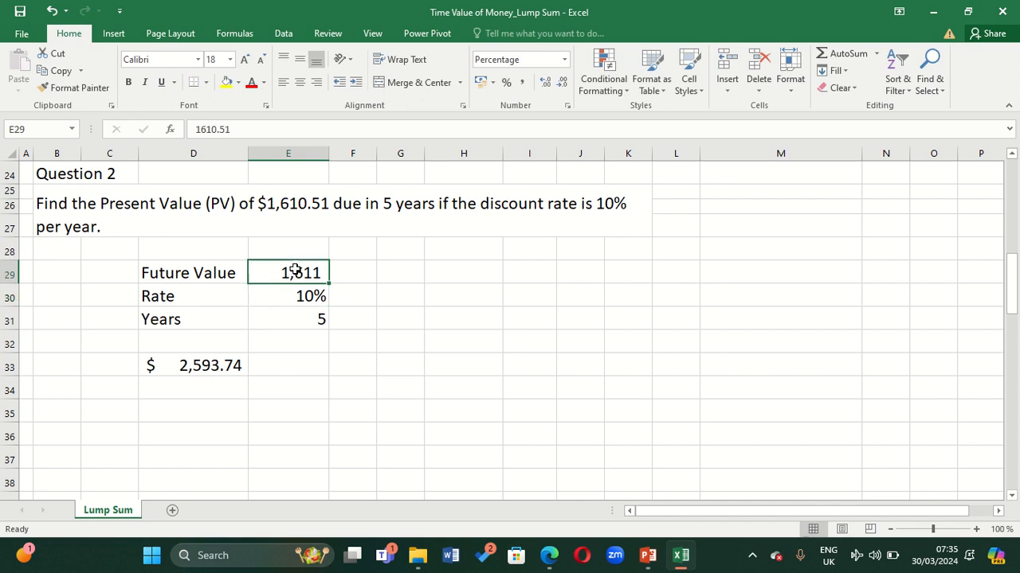
{"action": "left_click", "coordinate": [548, 83]}
{"action": "left_click", "coordinate": [548, 83]}
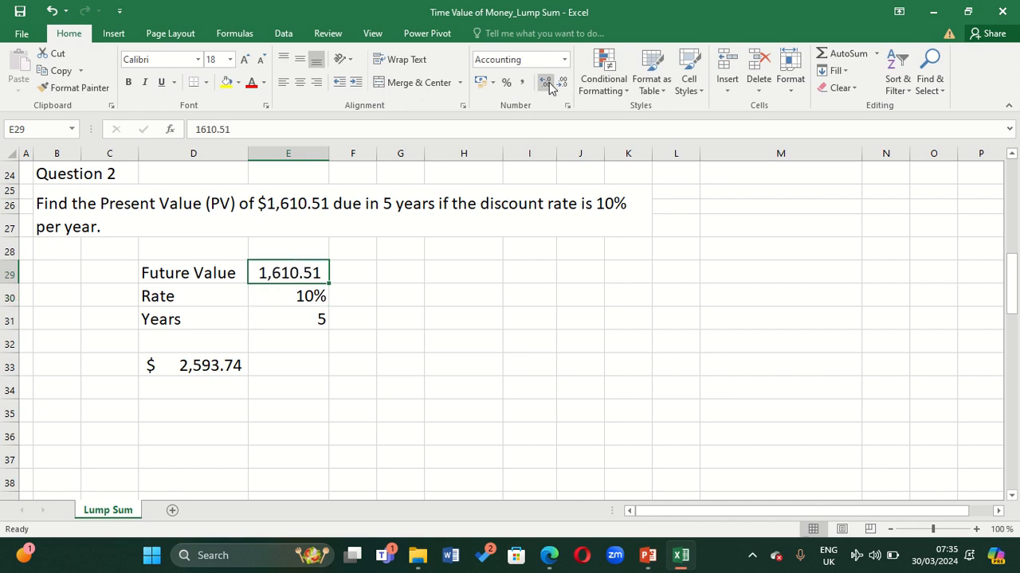
- Calculate the present value for Question 2 in D33 with the formula =PV(E30,E31,0,-E29)
{"action": "left_click", "coordinate": [201, 366]}
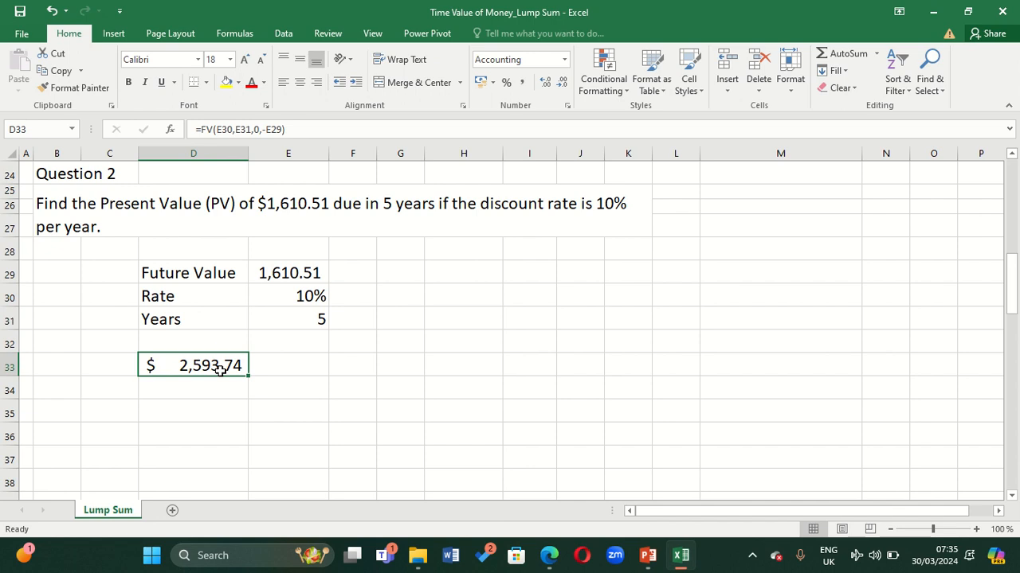
{"action": "type", "text": "=pv"}
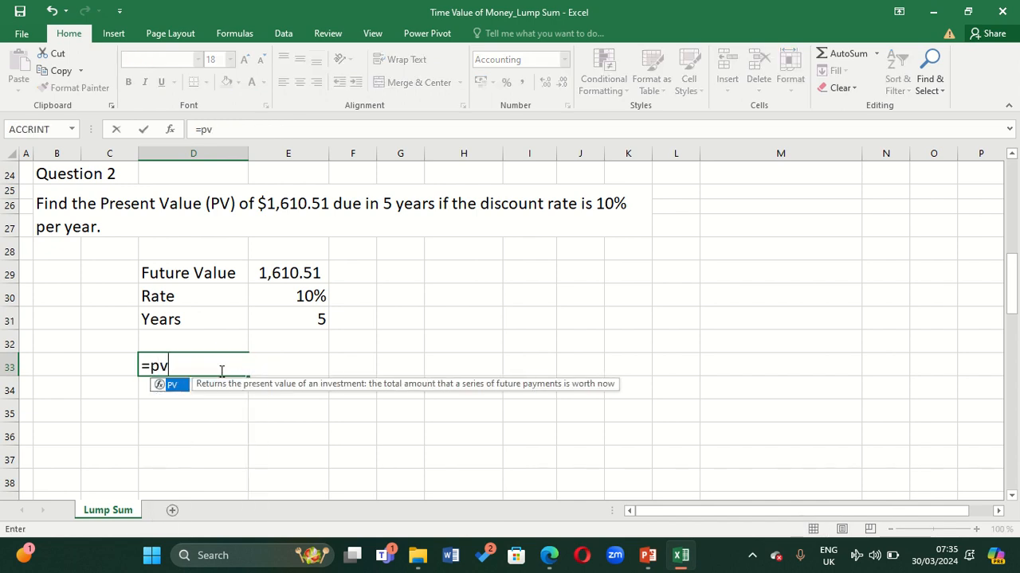
{"action": "double_click", "coordinate": [173, 387]}
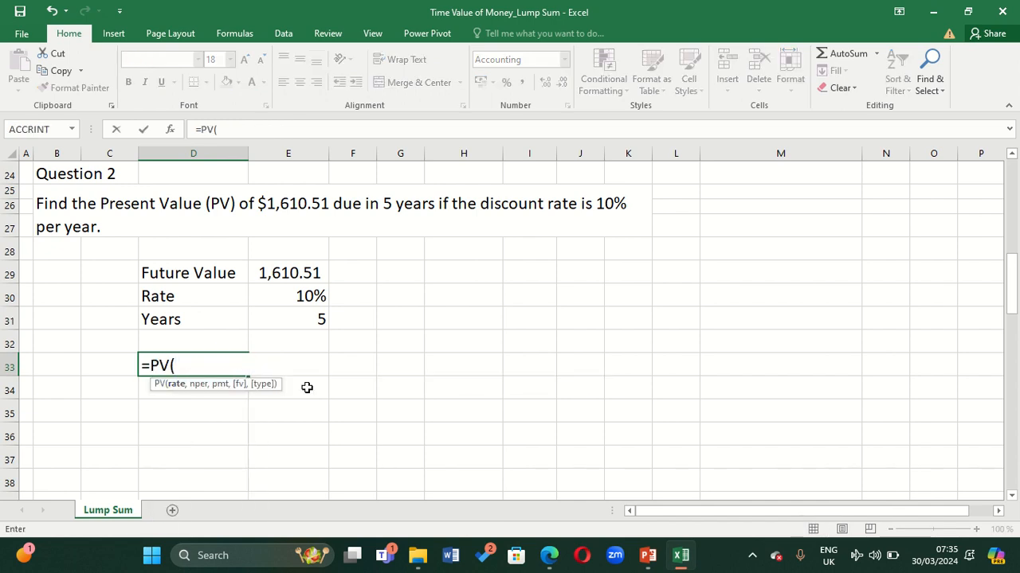
{"action": "left_click", "coordinate": [300, 294]}
{"action": "type", "text": ","}
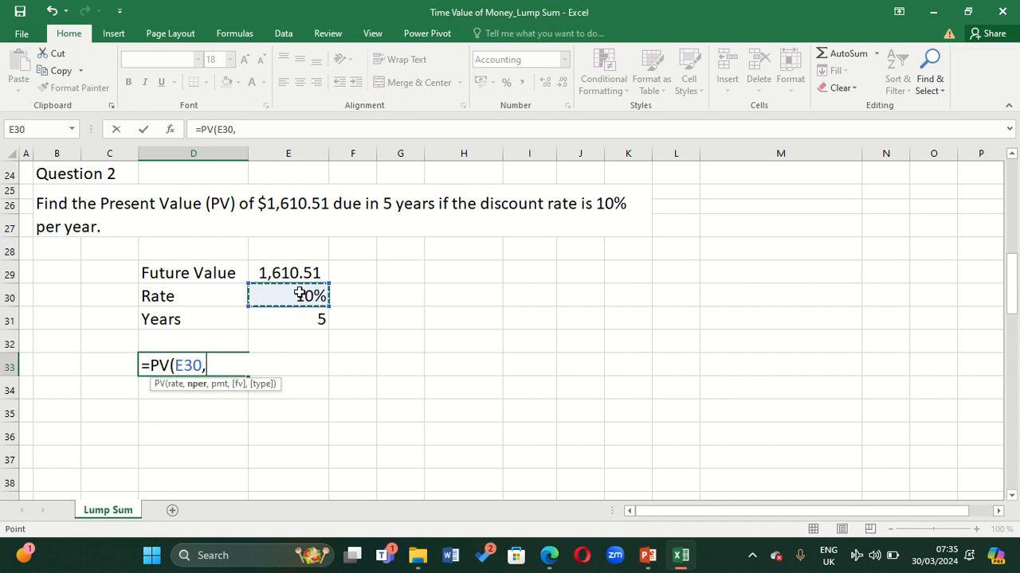
{"action": "left_click", "coordinate": [318, 315]}
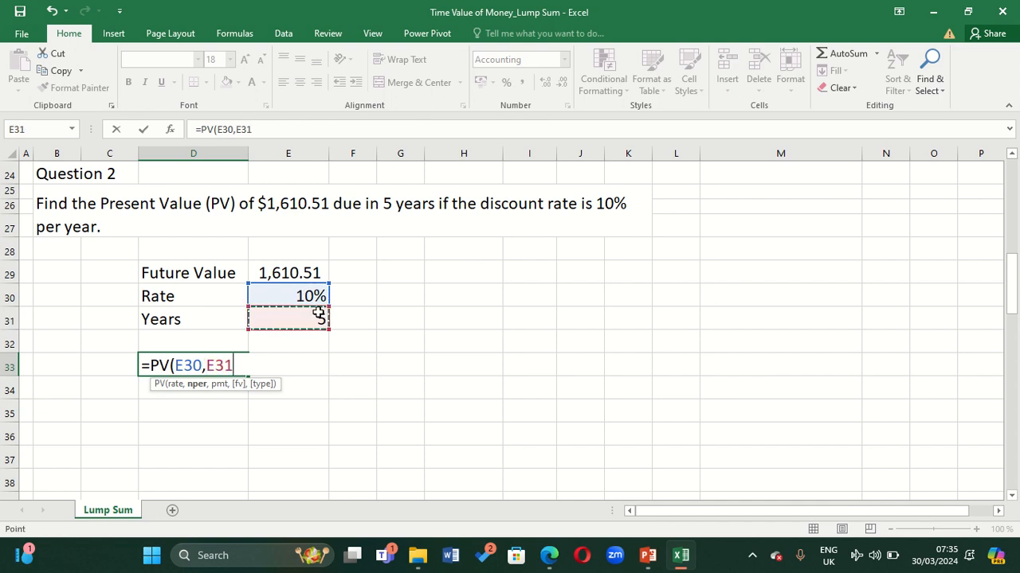
{"action": "type", "text": ",0"}
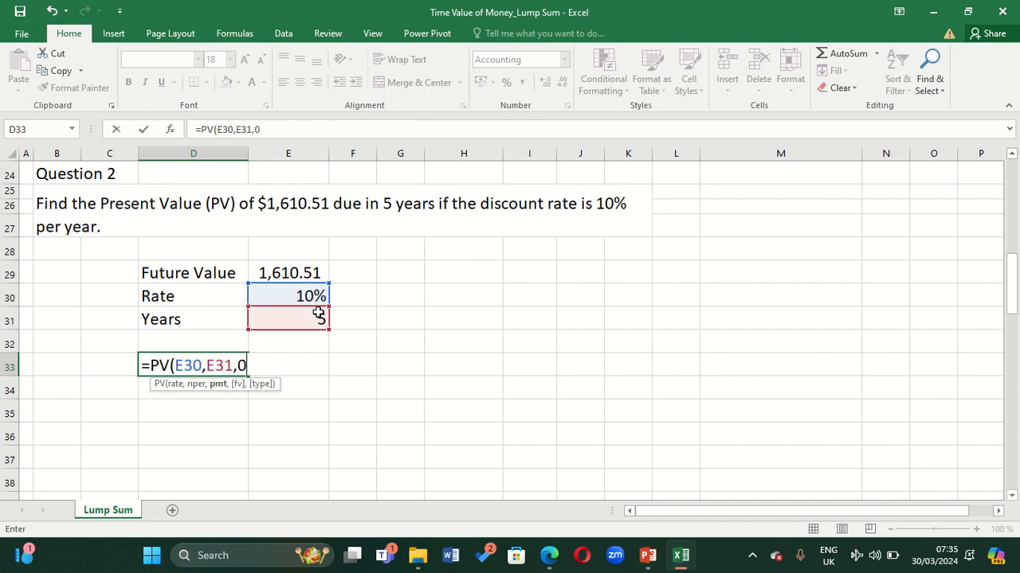
{"action": "type", "text": ","}
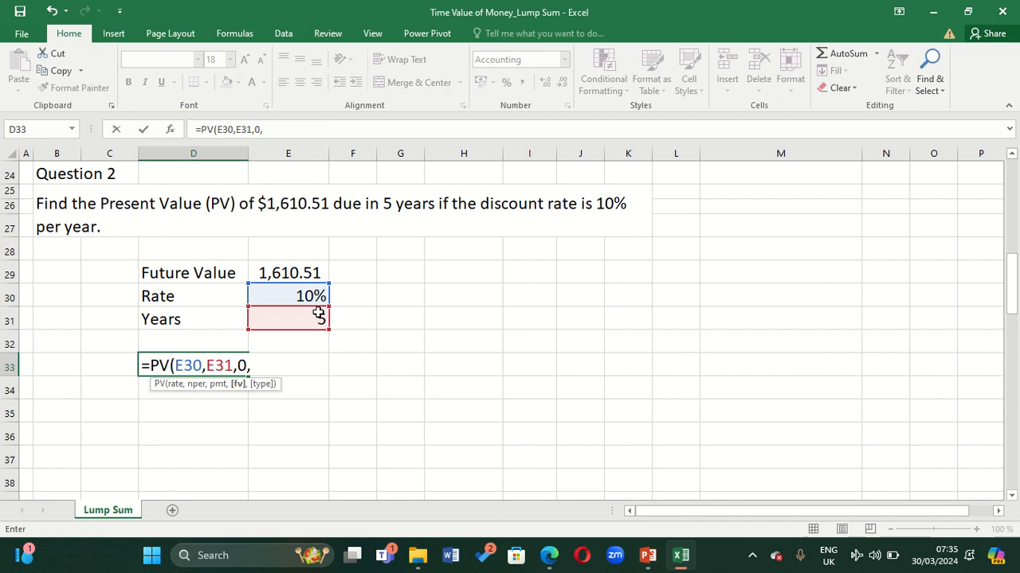
{"action": "type", "text": "-"}
{"action": "left_click", "coordinate": [302, 272]}
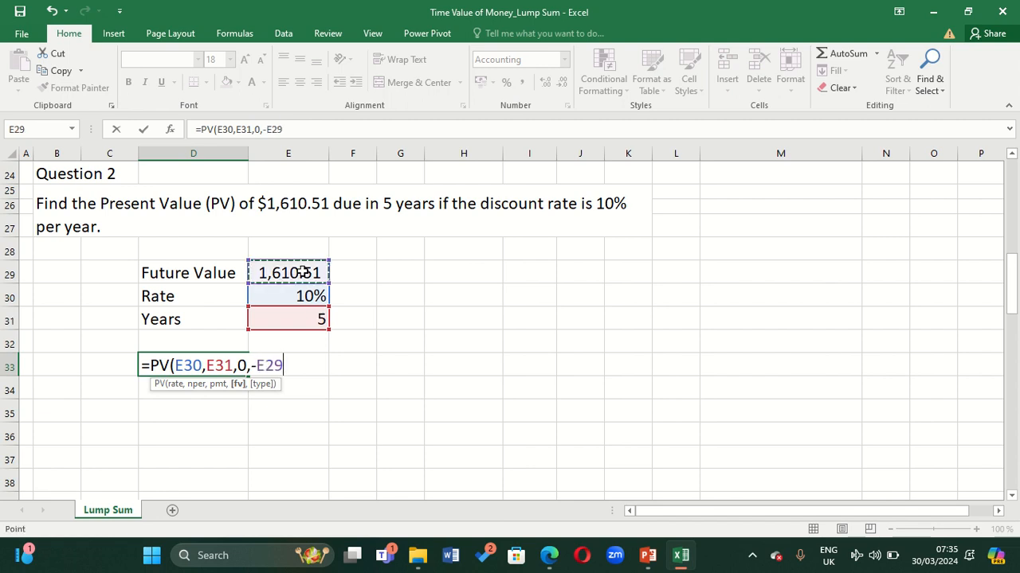
{"action": "key", "text": "Return"}
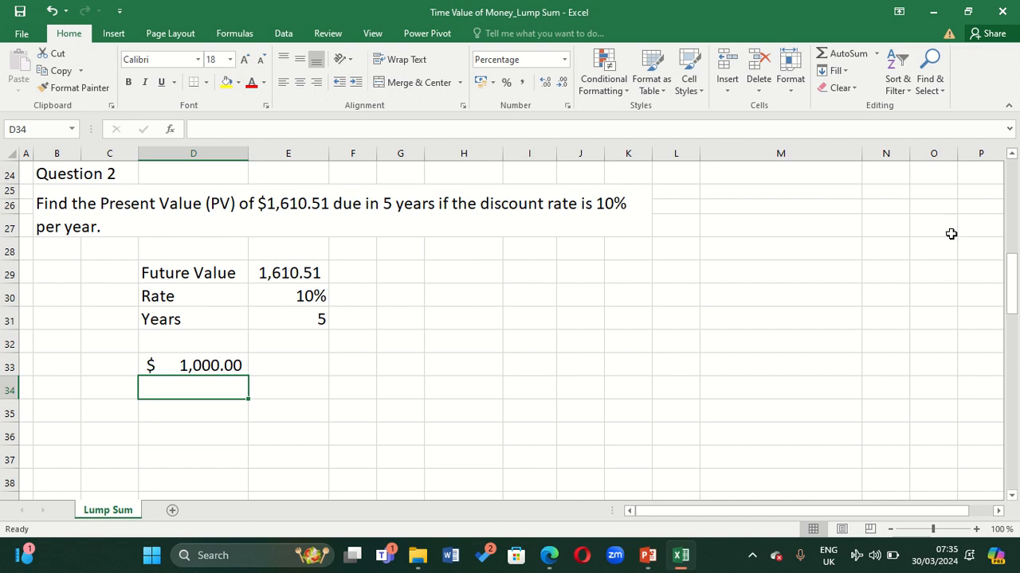
- Copy the Question 2 inputs in D29:E31 to the area starting at D54 below Question 3
{"action": "left_click_drag", "start_coordinate": [1010, 263], "coordinate": [1016, 379]}
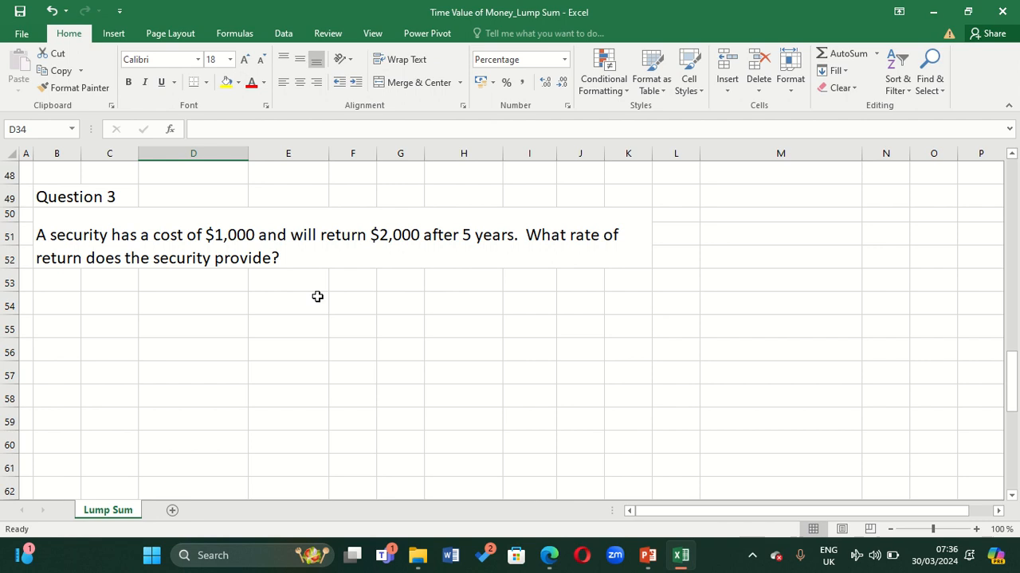
{"action": "left_click_drag", "start_coordinate": [1008, 371], "coordinate": [999, 291]}
{"action": "left_click_drag", "start_coordinate": [209, 216], "coordinate": [319, 257]}
{"action": "key", "text": "ctrl+c"}
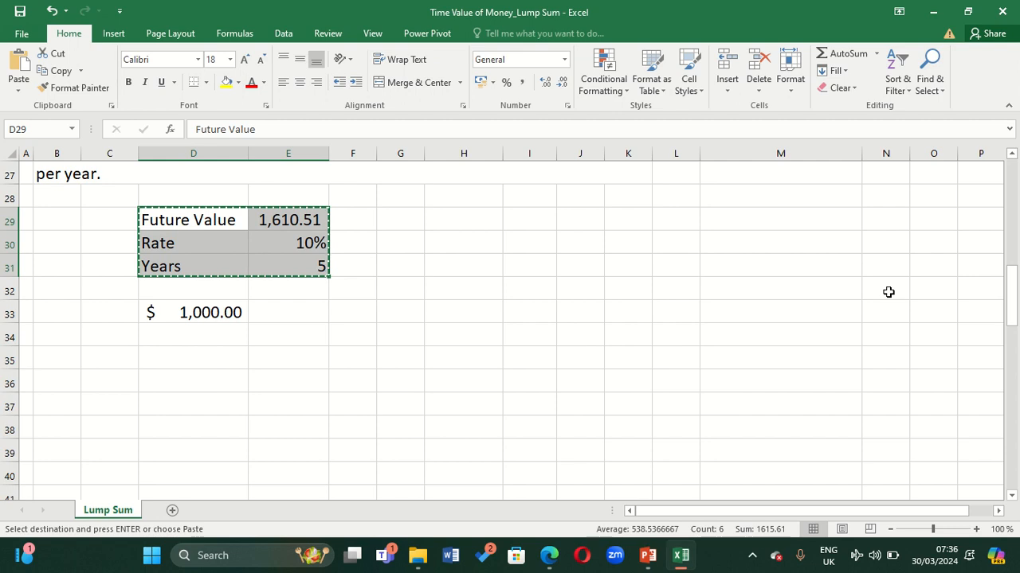
{"action": "left_click_drag", "start_coordinate": [1013, 285], "coordinate": [1013, 366]}
{"action": "left_click", "coordinate": [219, 329]}
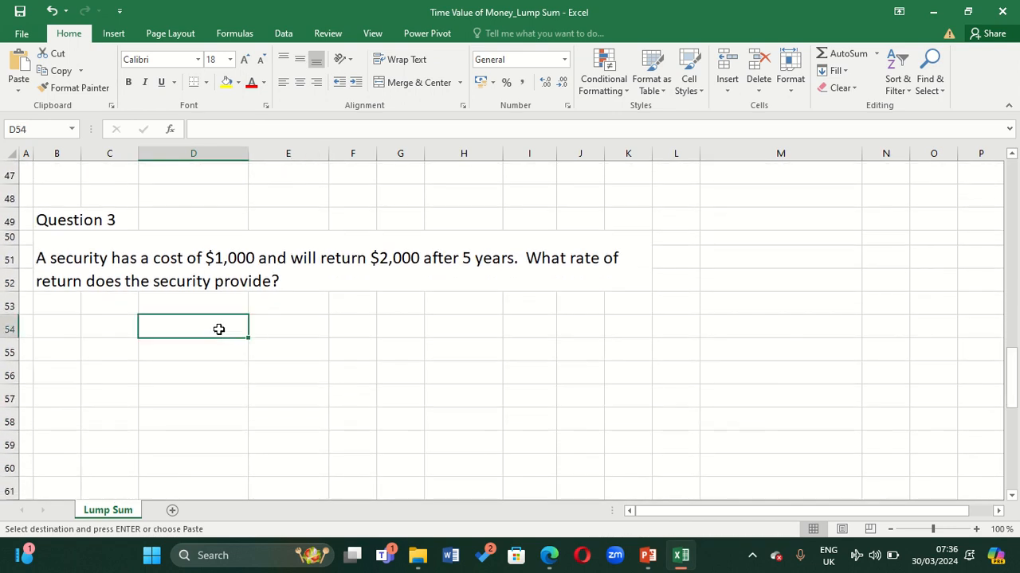
{"action": "key", "text": "ctrl+v"}
- Set the Question 3 future value amount in E54 to 2000
{"action": "left_click", "coordinate": [200, 327]}
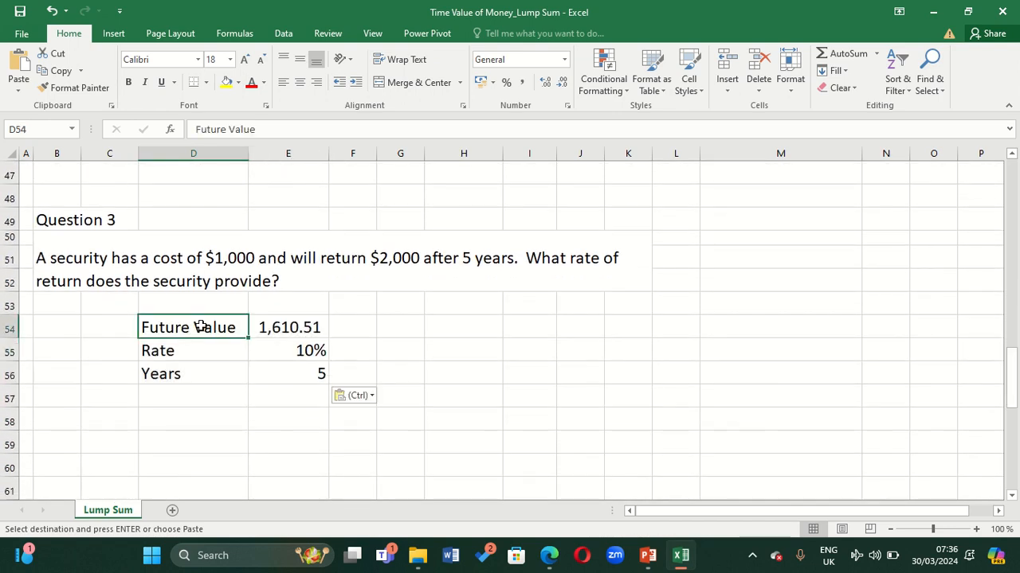
{"action": "left_click", "coordinate": [300, 331]}
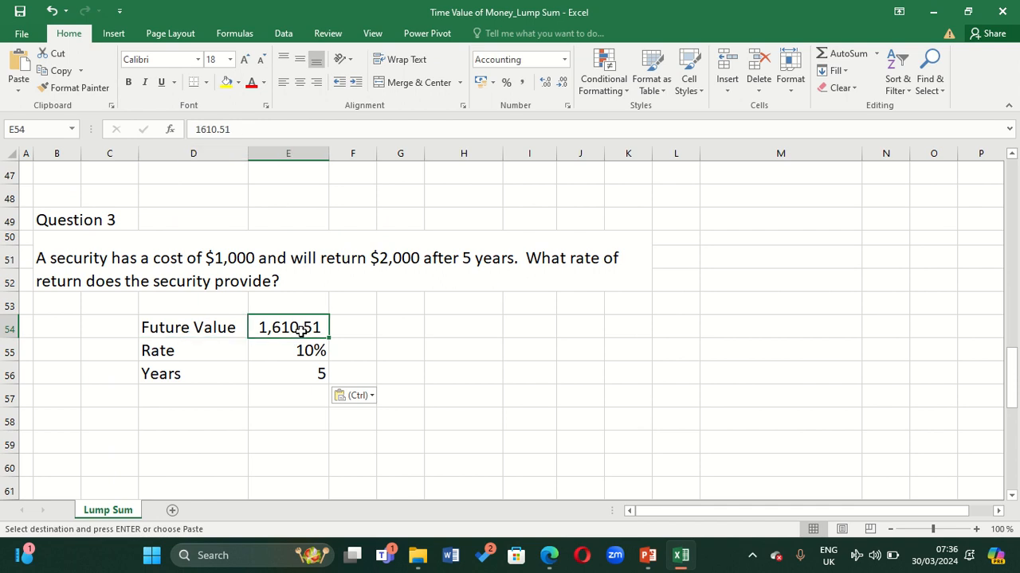
{"action": "type", "text": "2000"}
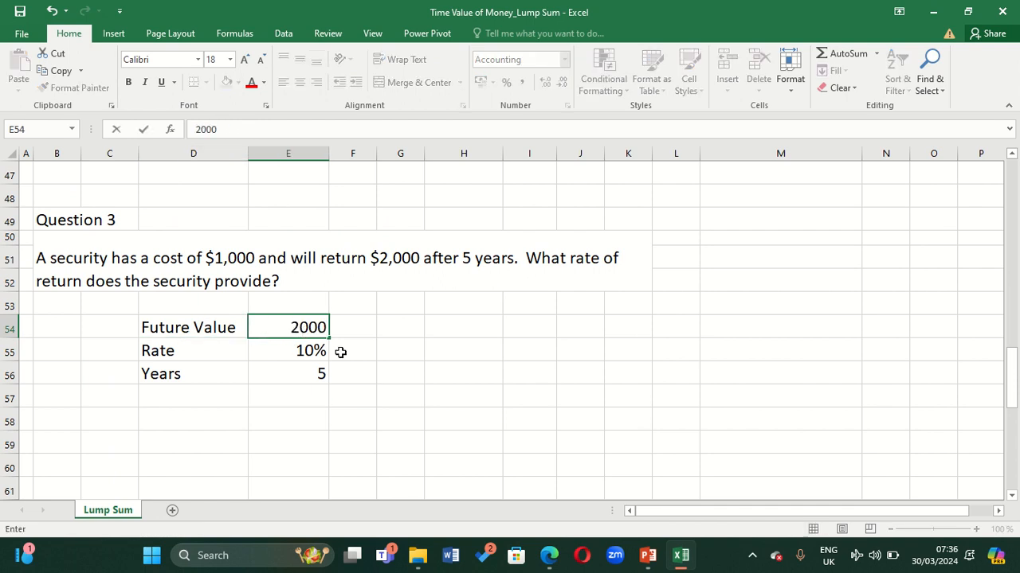
{"action": "left_click", "coordinate": [354, 371]}
- Change the label in D55 to "Present Value" and set E55 to 1000 in comma style
{"action": "left_click", "coordinate": [181, 350]}
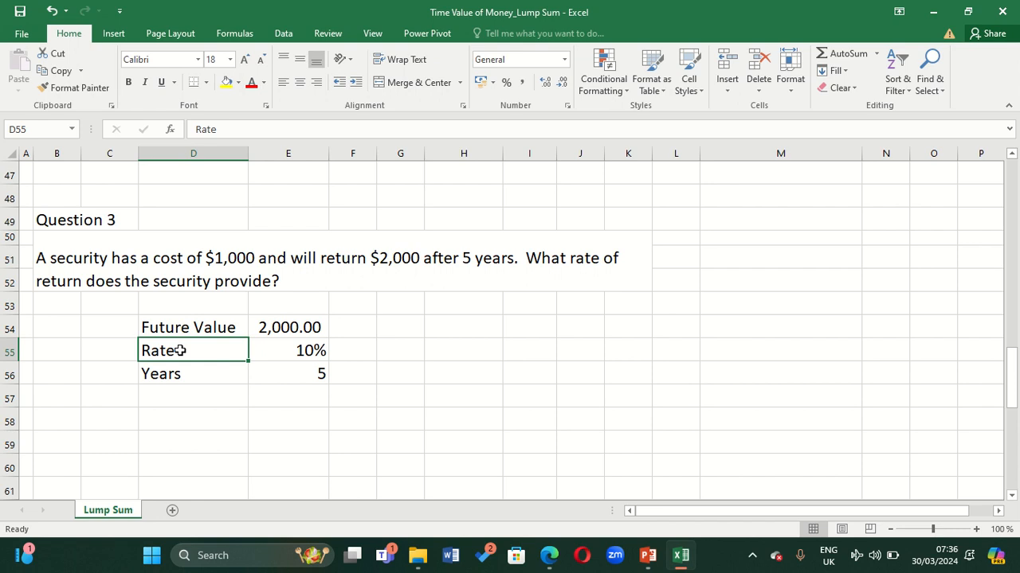
{"action": "type", "text": "Present"}
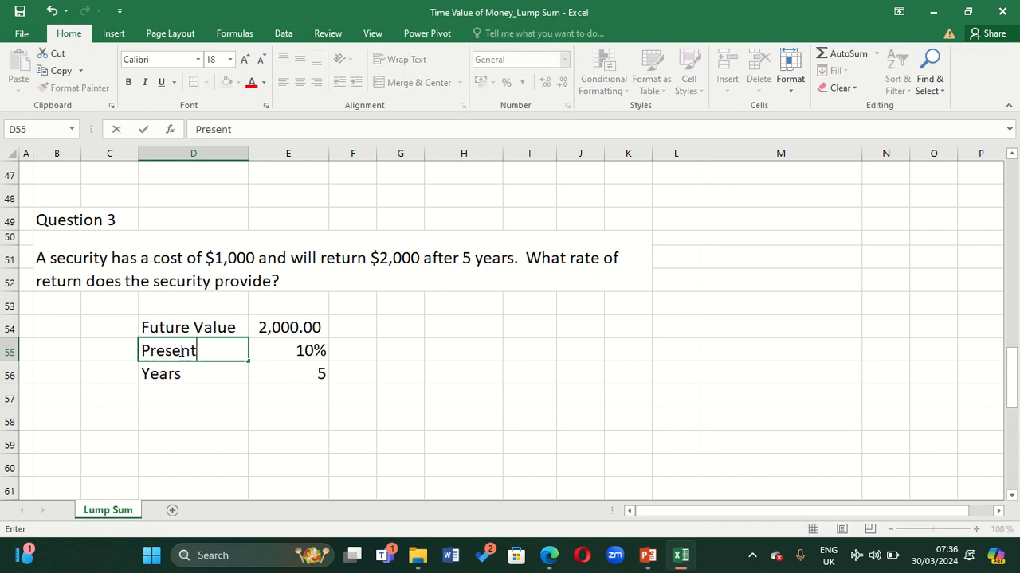
{"action": "type", "text": " Value"}
{"action": "left_click", "coordinate": [287, 347]}
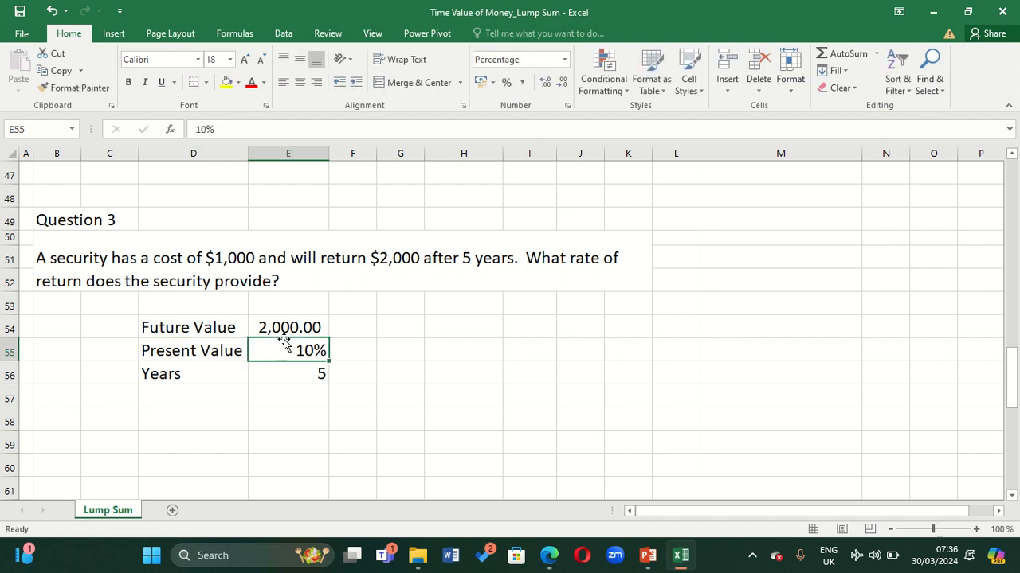
{"action": "left_click", "coordinate": [527, 82]}
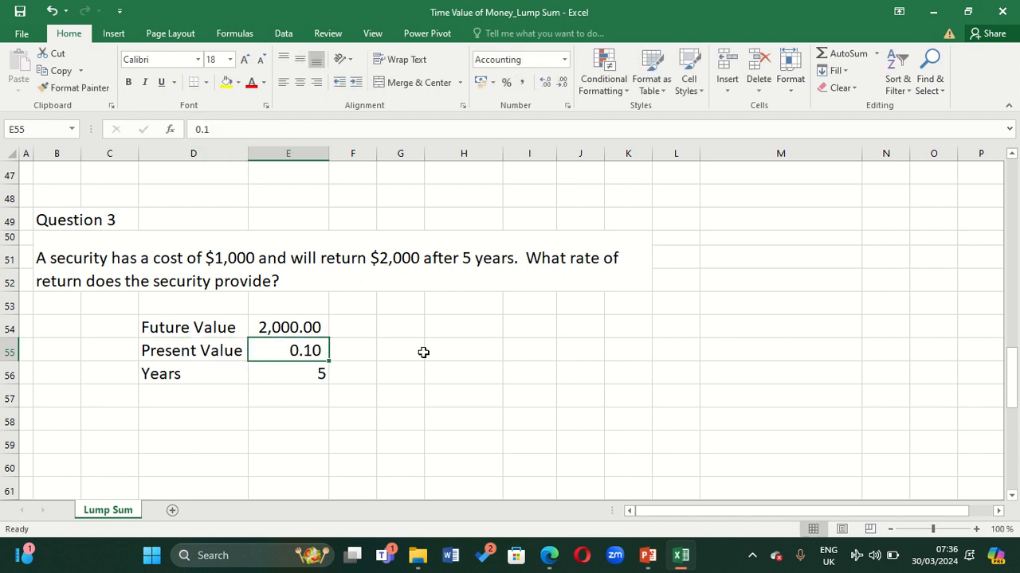
{"action": "double_click", "coordinate": [317, 345]}
{"action": "key", "text": "BackSpace"}
{"action": "key", "text": "BackSpace"}
{"action": "key", "text": "BackSpace"}
{"action": "type", "text": "1000"}
{"action": "key", "text": "Return"}
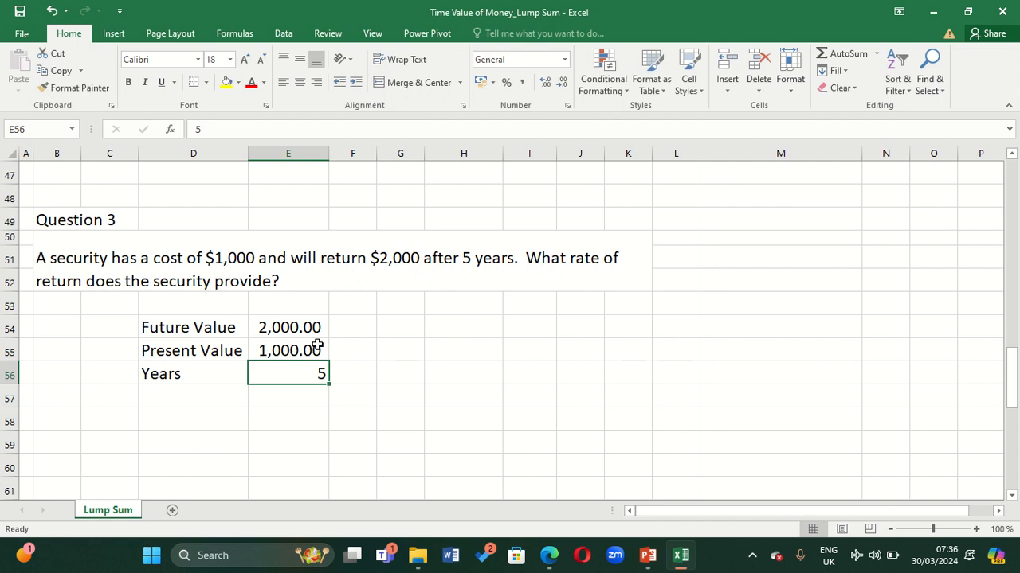
- Format the future and present value amounts in E54:E55 to show no decimal places
{"action": "left_click", "coordinate": [303, 351]}
{"action": "left_click", "coordinate": [307, 333]}
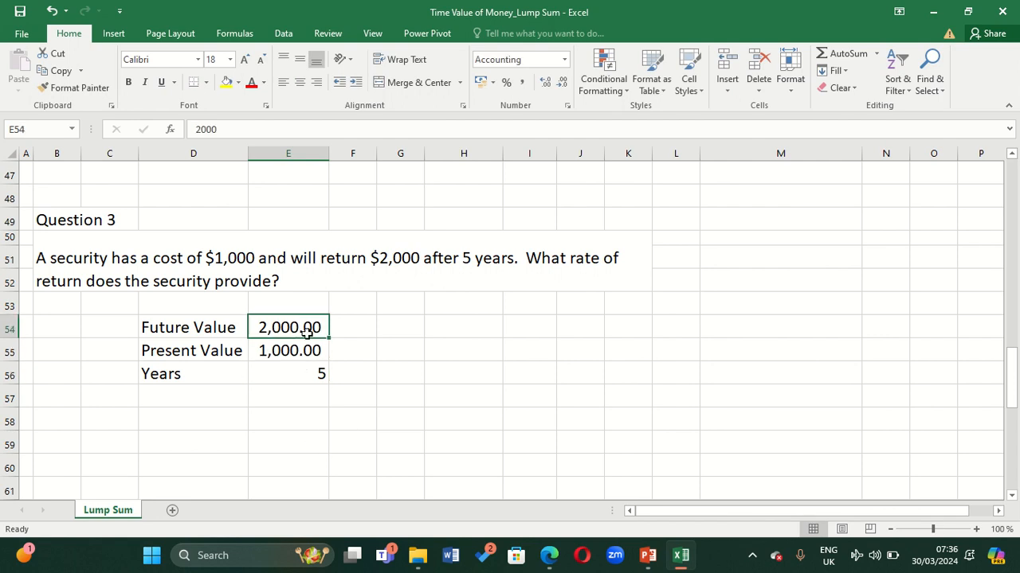
{"action": "left_click_drag", "start_coordinate": [306, 333], "coordinate": [306, 354]}
{"action": "left_click", "coordinate": [563, 82]}
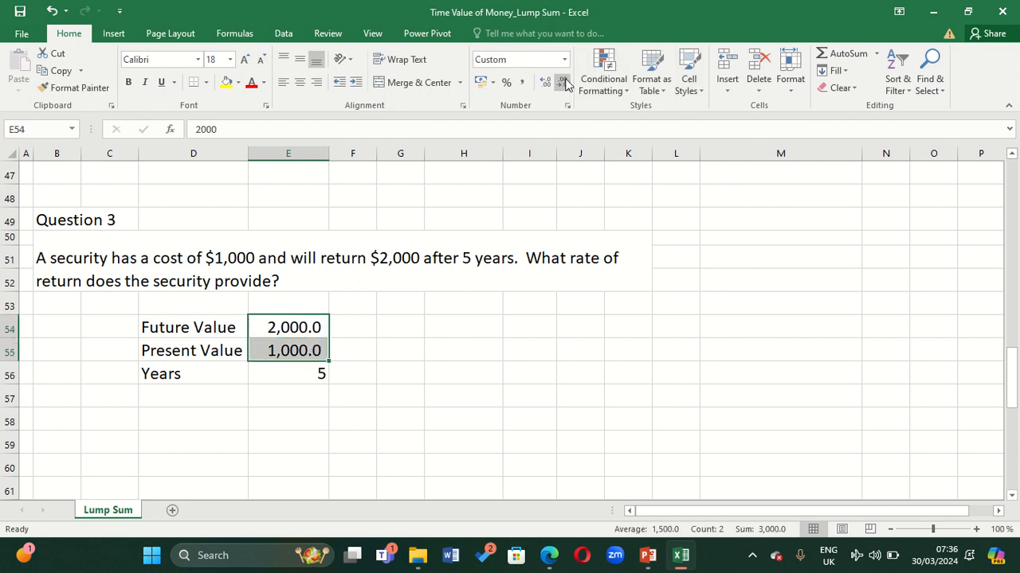
{"action": "left_click", "coordinate": [562, 82]}
- Calculate the rate of return in D58 with the formula =RATE(E56,0,E54,-E55)
{"action": "left_click", "coordinate": [183, 419]}
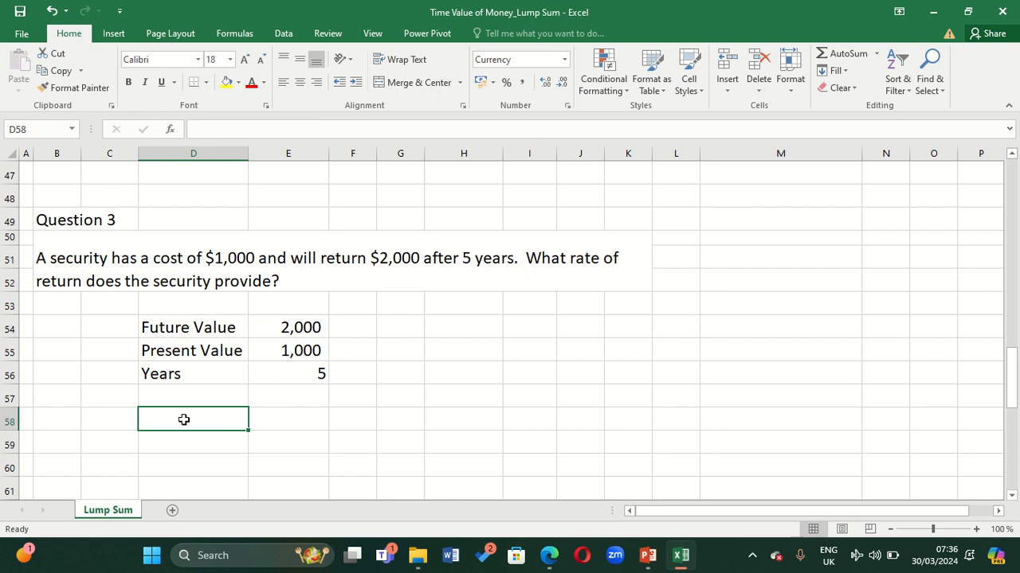
{"action": "type", "text": "rate"}
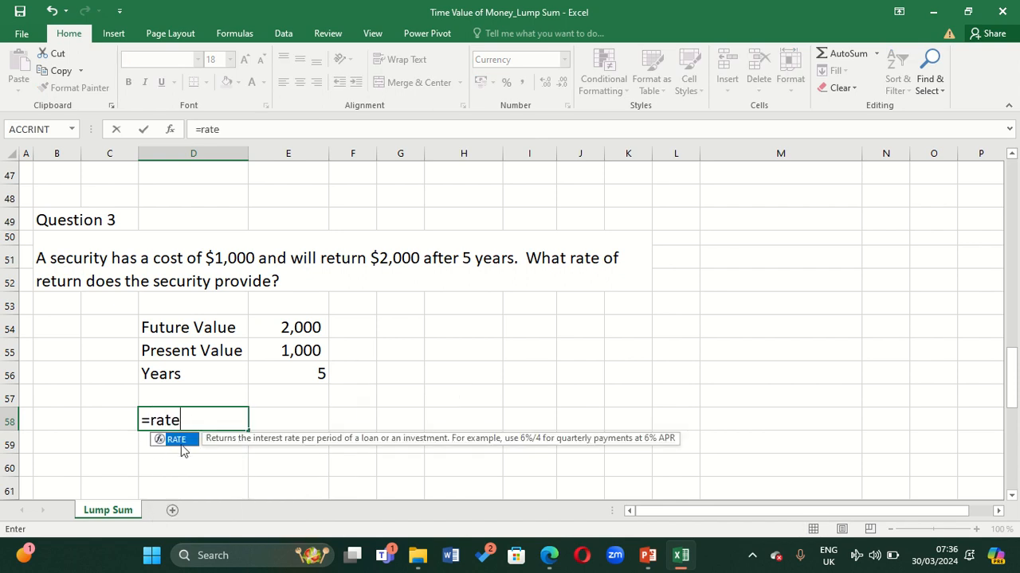
{"action": "double_click", "coordinate": [177, 440]}
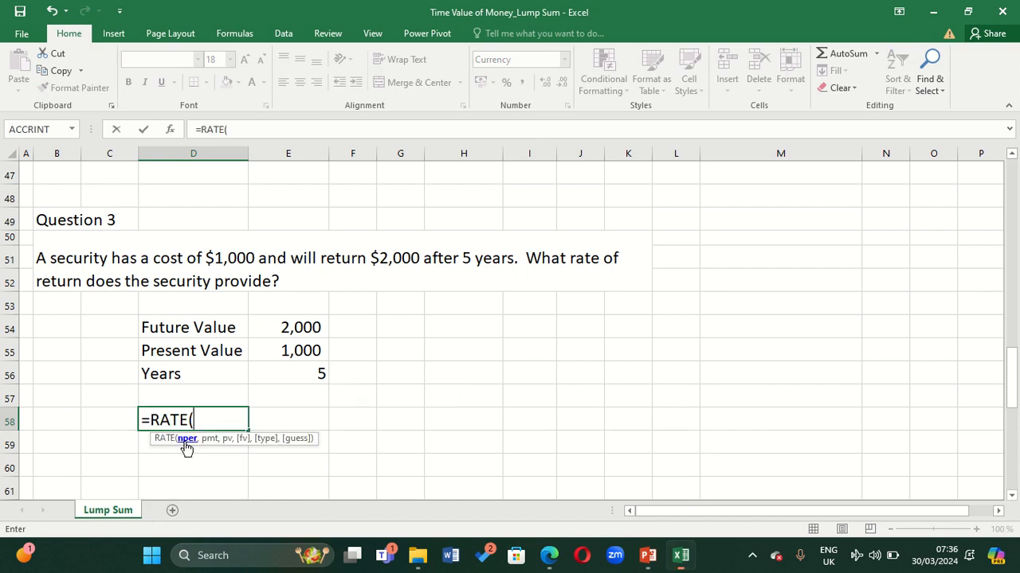
{"action": "left_click", "coordinate": [311, 373]}
{"action": "type", "text": ","}
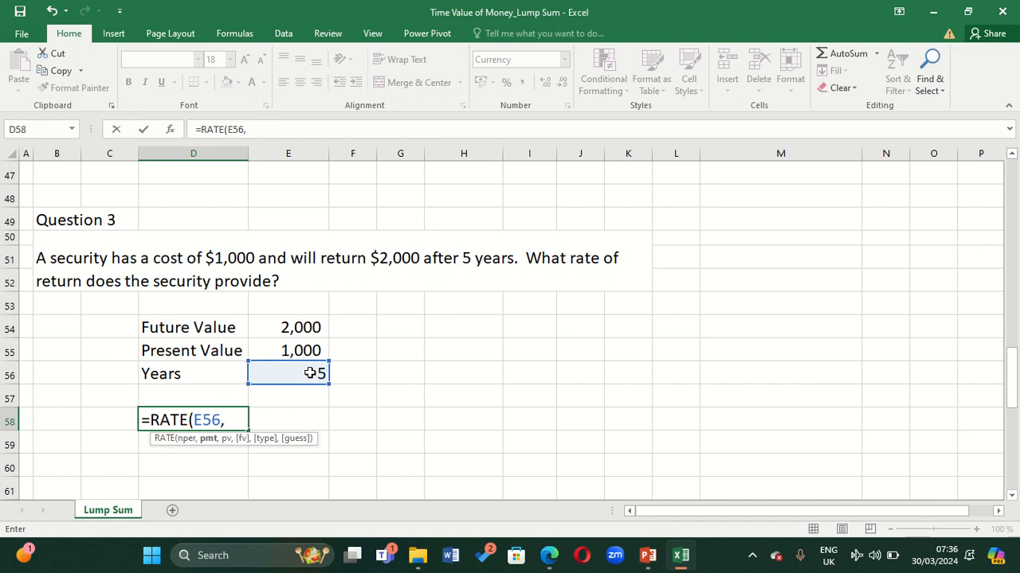
{"action": "type", "text": "0,"}
{"action": "left_click", "coordinate": [297, 327]}
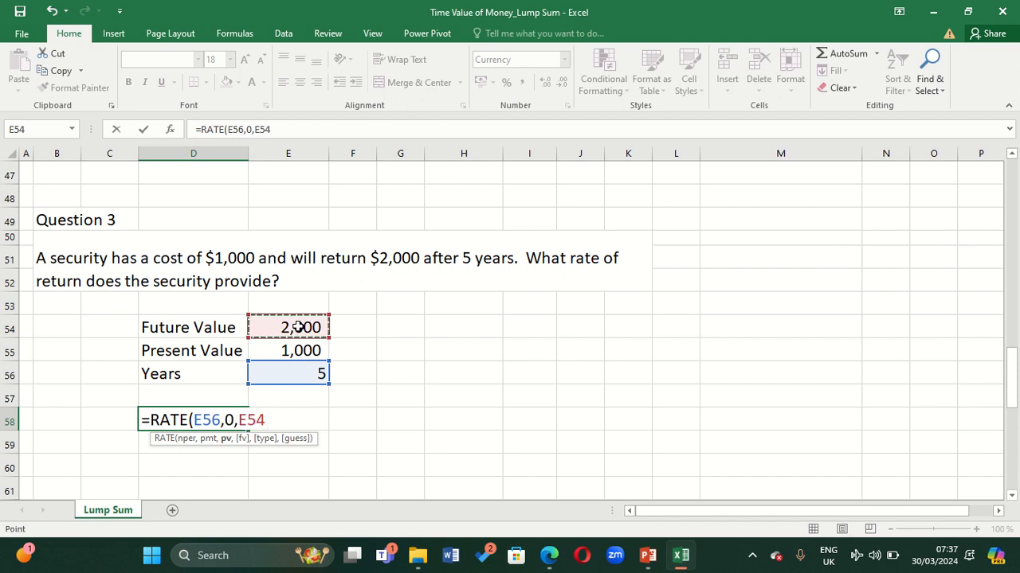
{"action": "type", "text": ",-"}
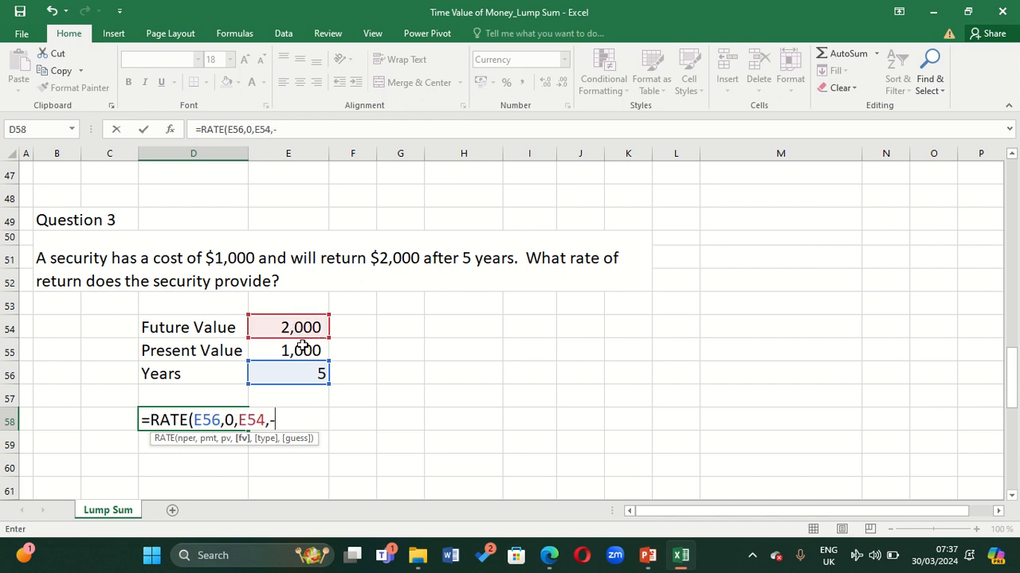
{"action": "left_click", "coordinate": [304, 347]}
{"action": "key", "text": "Return"}
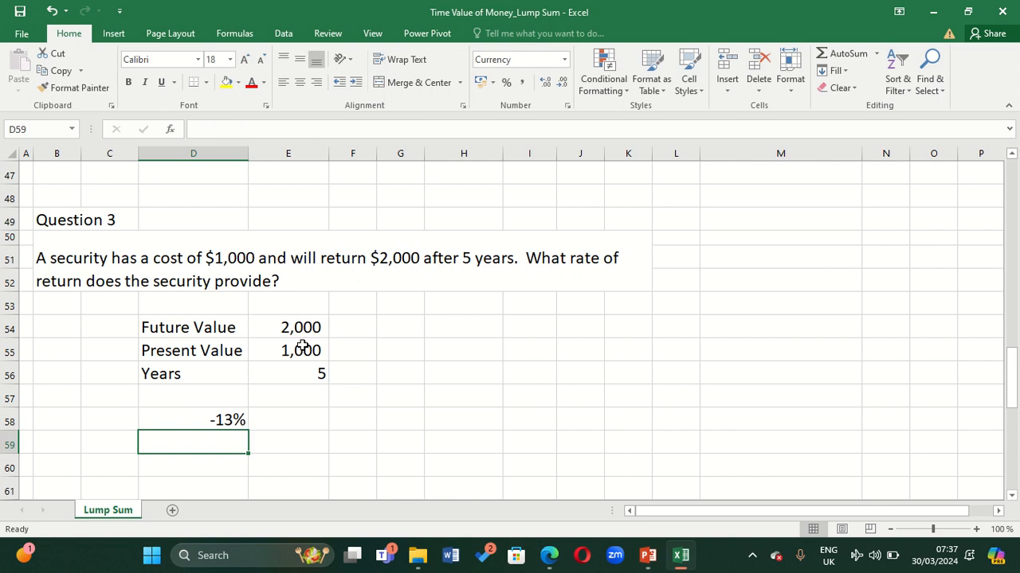
{"action": "left_click", "coordinate": [216, 421]}
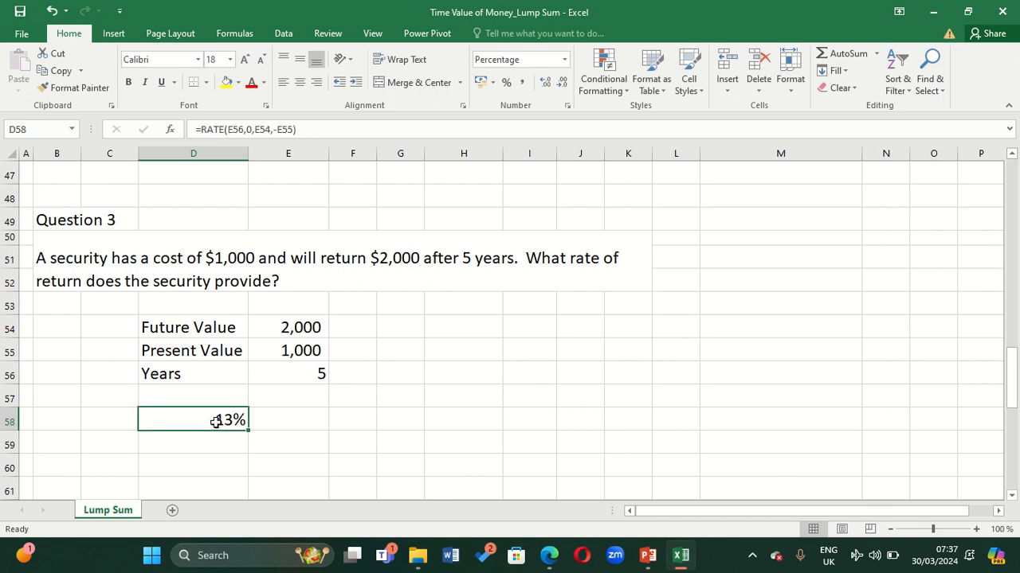
{"action": "left_click", "coordinate": [276, 131]}
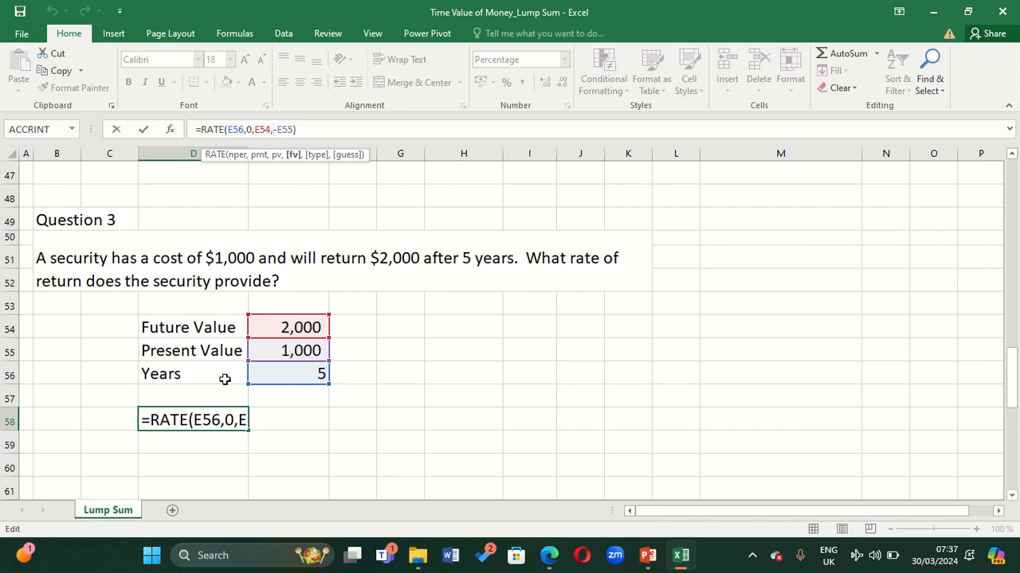
{"action": "left_click", "coordinate": [292, 444]}
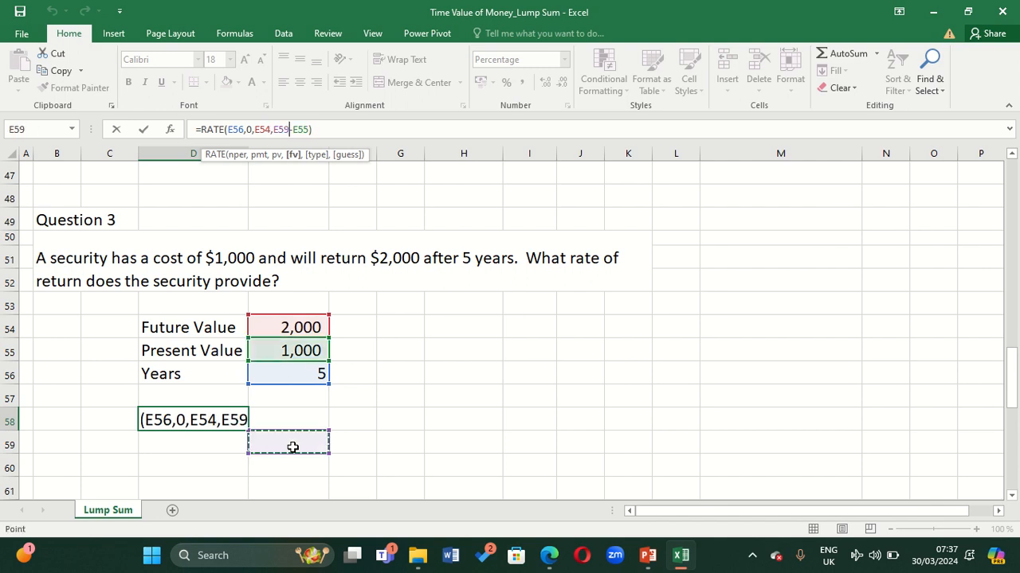
{"action": "key", "text": "Escape"}
- Make the E54 argument negative in D58 so the formula reads =RATE(E56,0,-E54,-E55)
{"action": "double_click", "coordinate": [220, 420]}
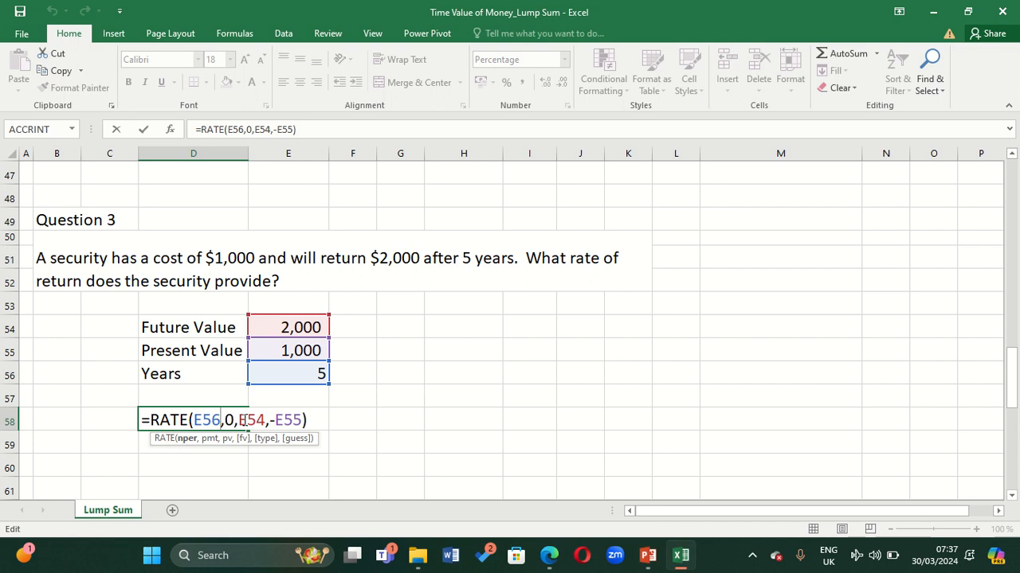
{"action": "left_click", "coordinate": [239, 420]}
{"action": "type", "text": "-"}
{"action": "key", "text": "Return"}
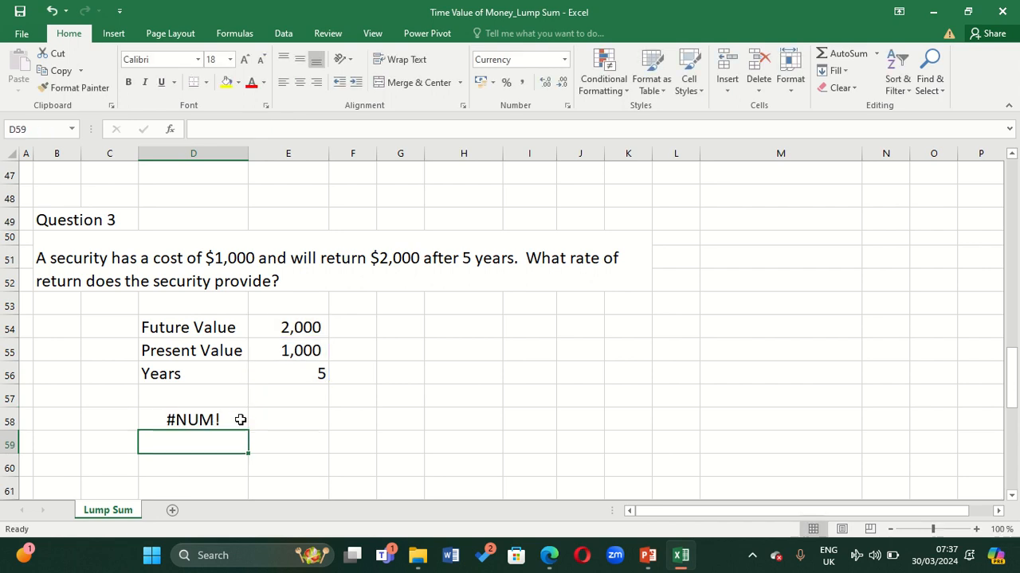
{"action": "left_click", "coordinate": [201, 419]}
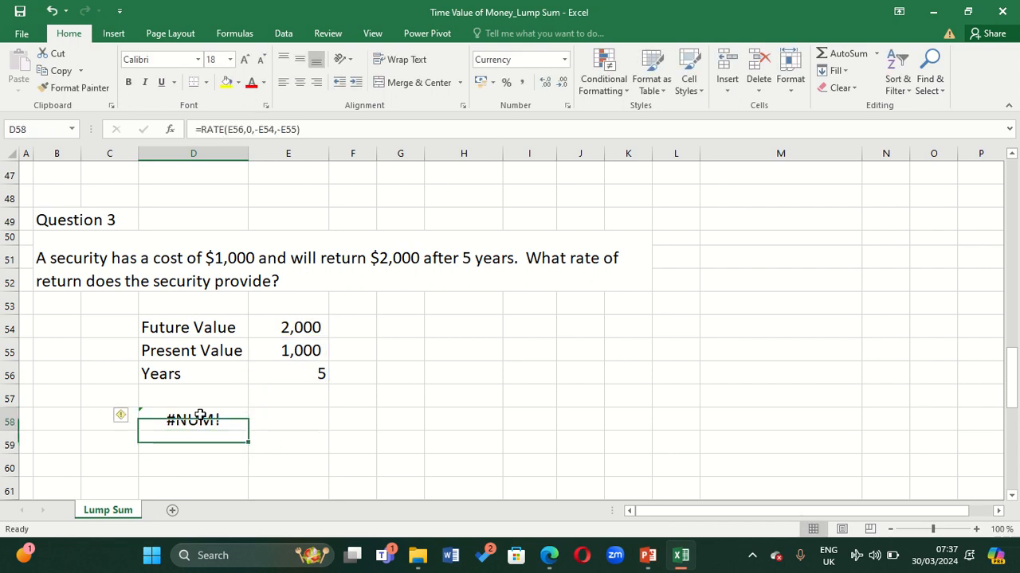
- Try the RATE formula in D58 without minus signs as =RATE(E56,0,E54,E55) and clear the cell
{"action": "left_click", "coordinate": [261, 129]}
{"action": "key", "text": "BackSpace"}
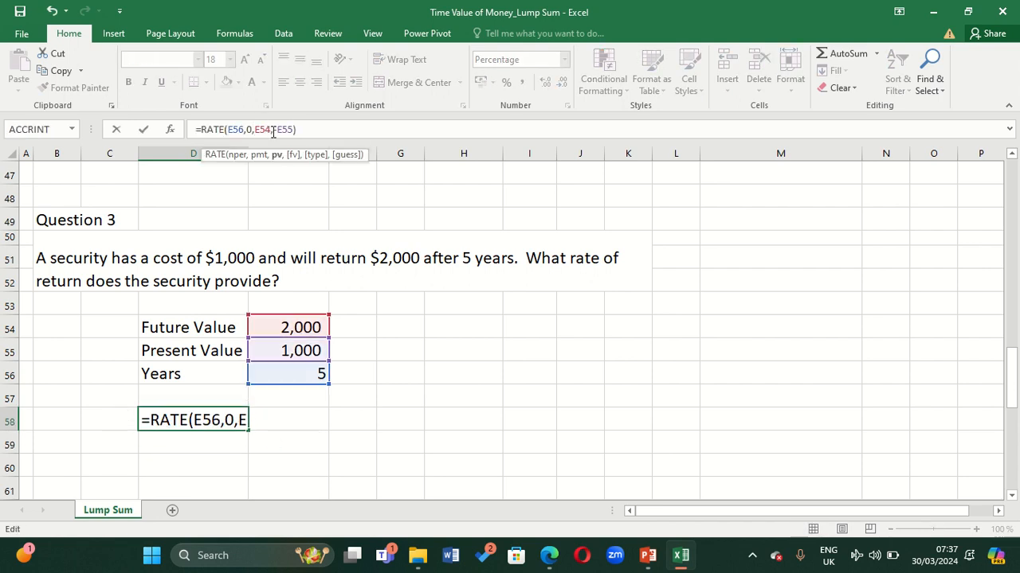
{"action": "left_click", "coordinate": [277, 129]}
{"action": "key", "text": "BackSpace"}
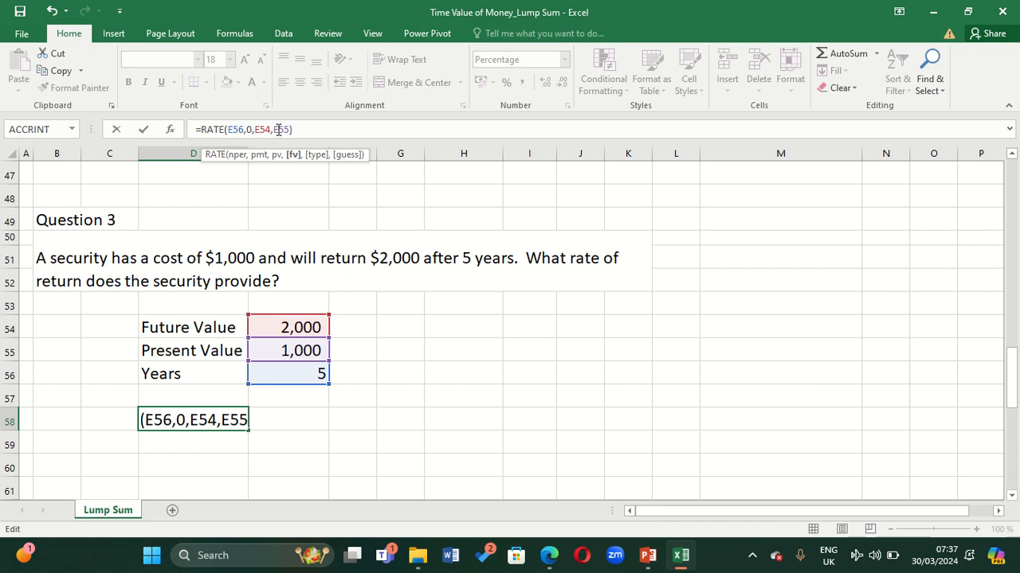
{"action": "key", "text": "Return"}
{"action": "left_click", "coordinate": [217, 420]}
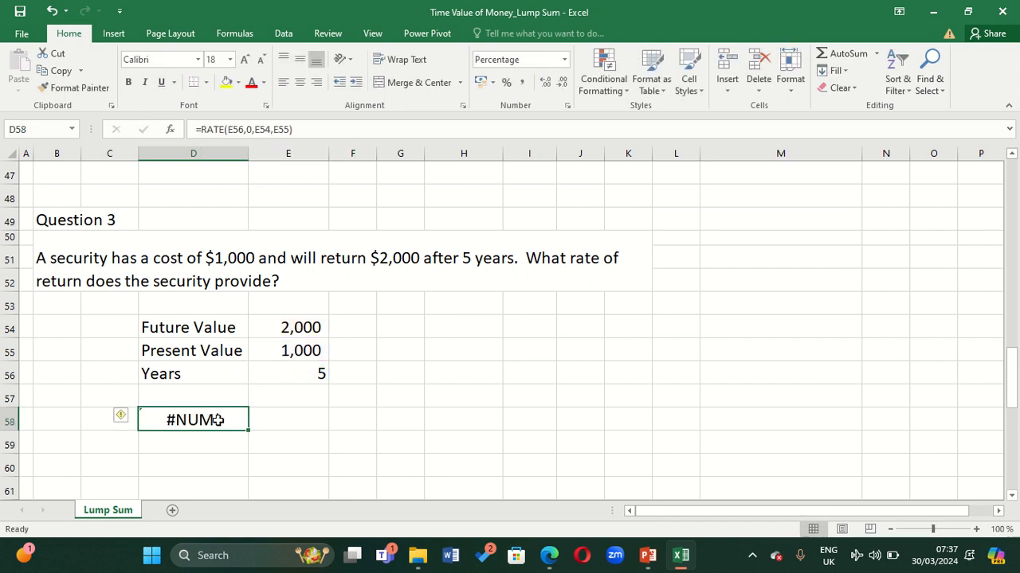
{"action": "key", "text": "BackSpace"}
{"action": "left_click", "coordinate": [351, 496]}
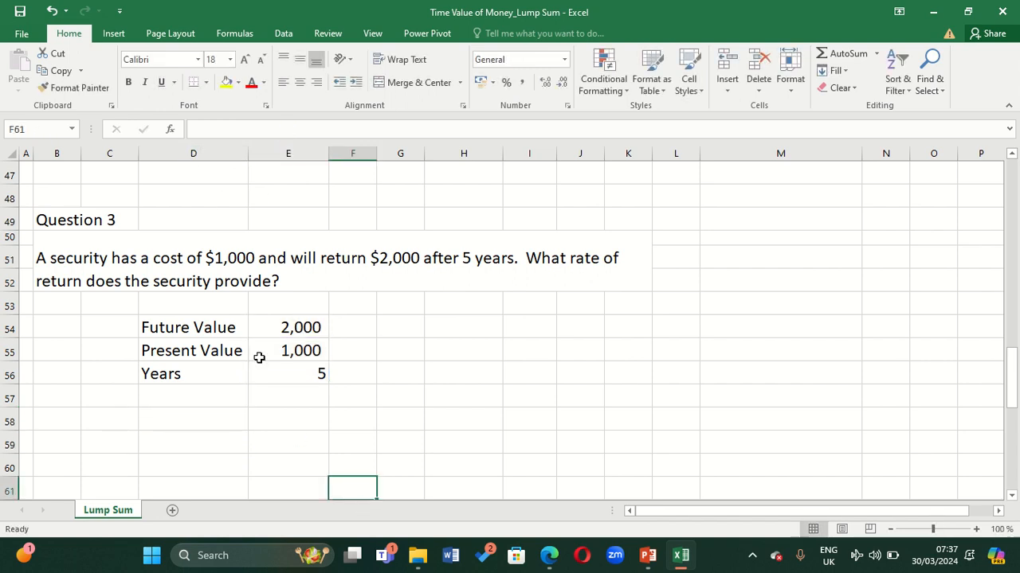
- Enter the formula =RATE(E56,0,E55,E54) in D58, with the present value before the future value
{"action": "left_click", "coordinate": [212, 416]}
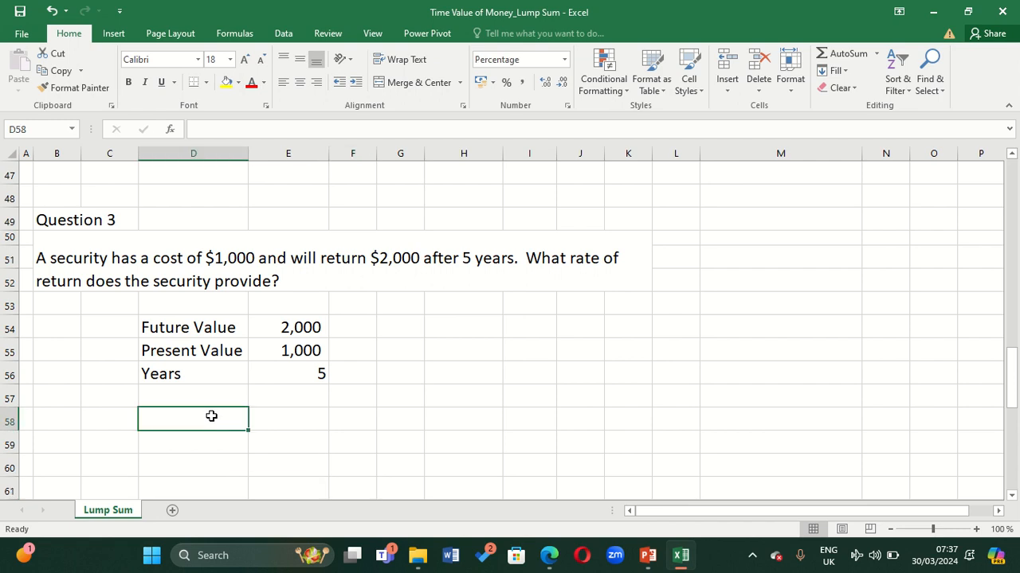
{"action": "type", "text": "ra"}
{"action": "key", "text": "BackSpace"}
{"action": "key", "text": "BackSpace"}
{"action": "type", "text": "="}
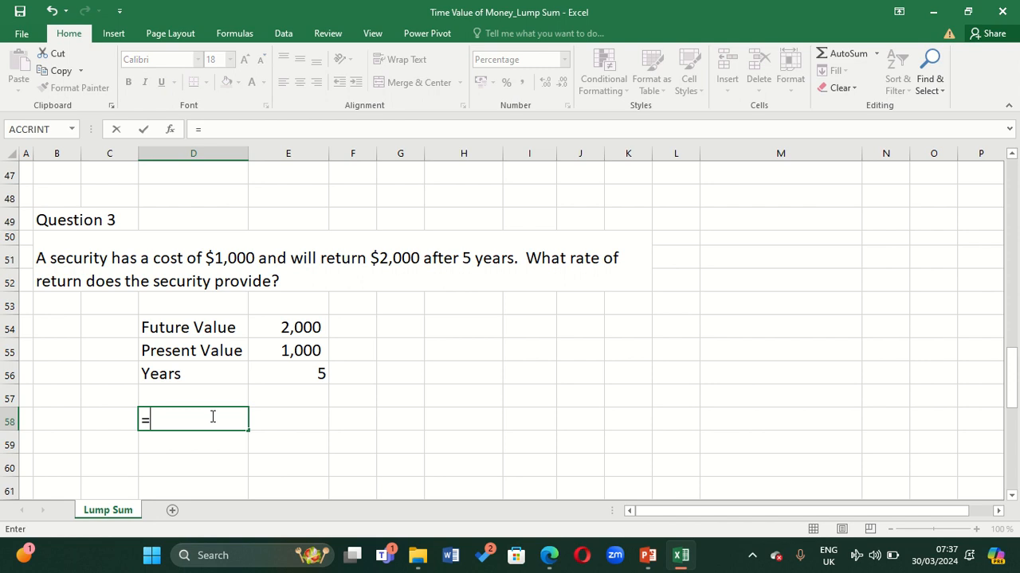
{"action": "type", "text": "rate"}
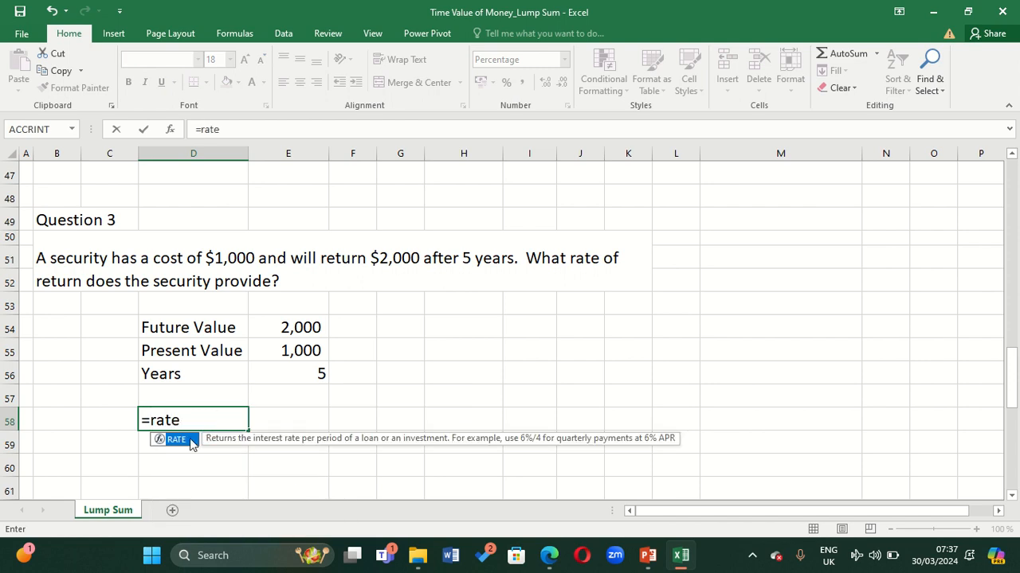
{"action": "double_click", "coordinate": [176, 439]}
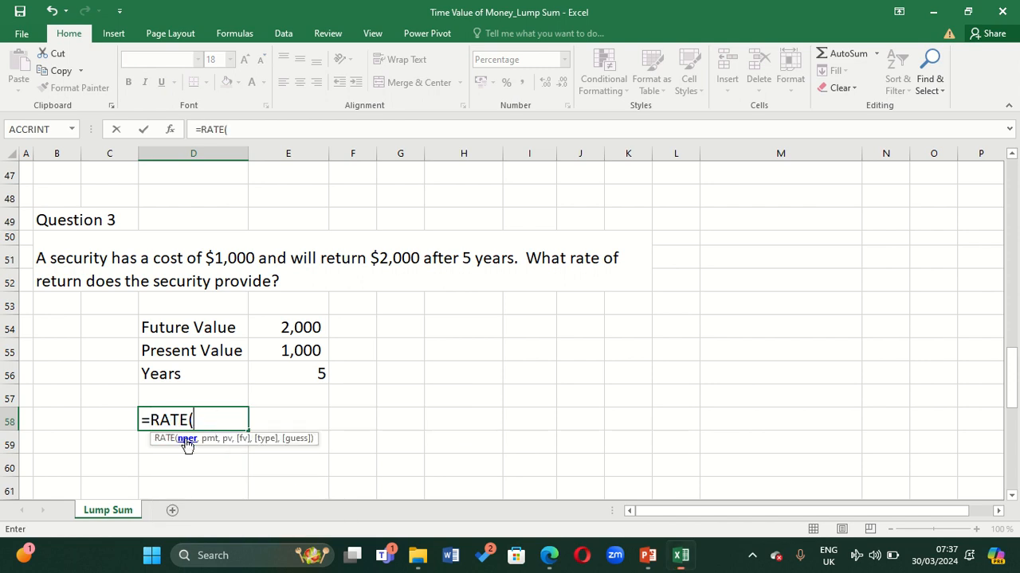
{"action": "left_click", "coordinate": [289, 370]}
{"action": "type", "text": ","}
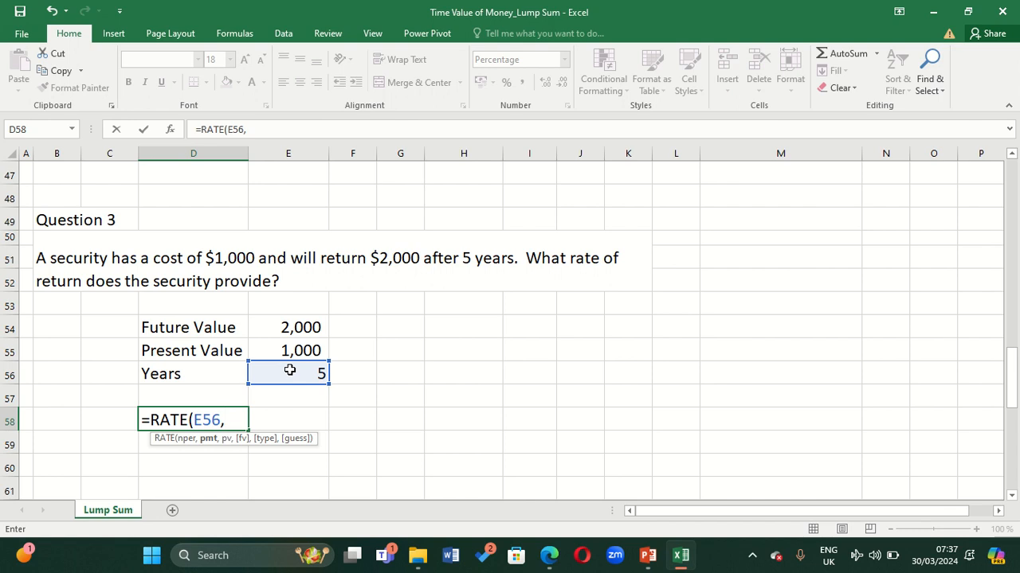
{"action": "type", "text": "0,"}
{"action": "left_click", "coordinate": [297, 351]}
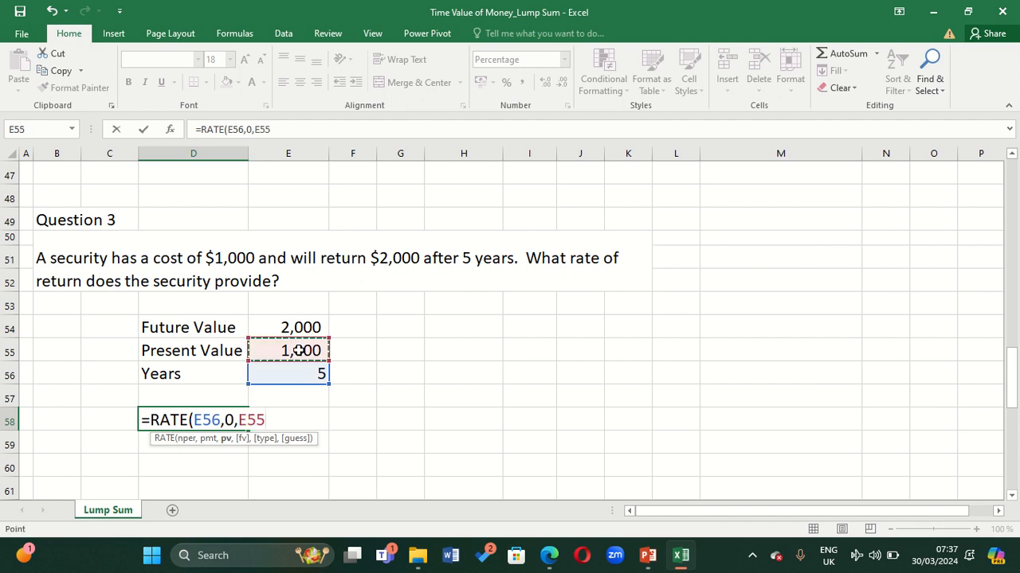
{"action": "type", "text": ","}
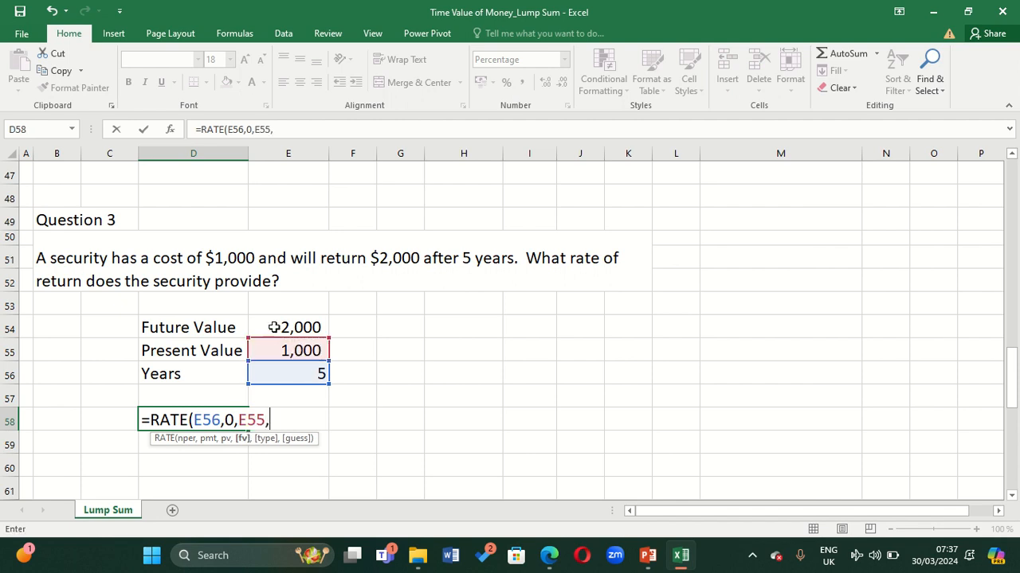
{"action": "left_click", "coordinate": [274, 328]}
{"action": "key", "text": "Return"}
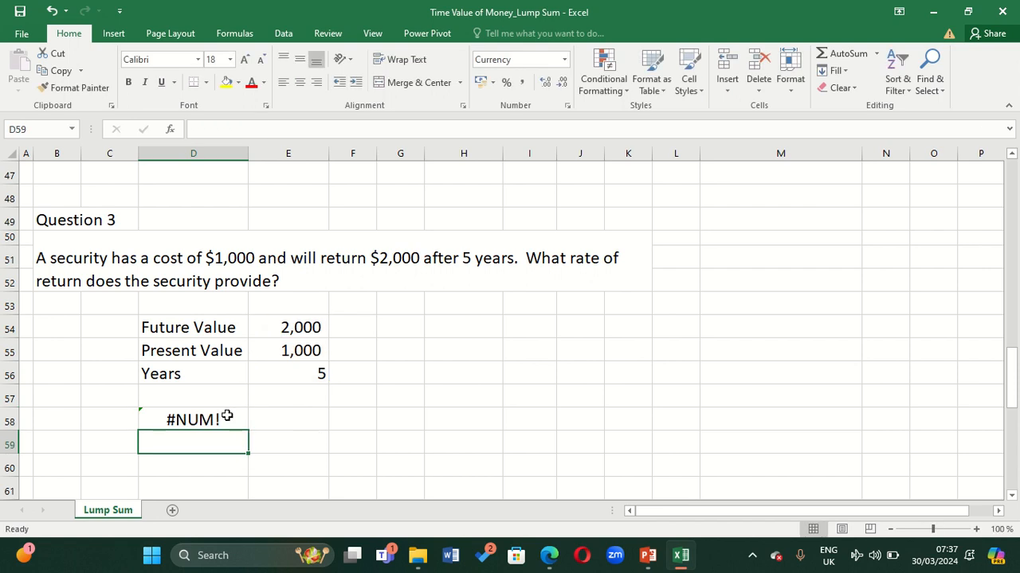
- Make the present value argument negative in D58 so the formula reads =RATE(E56,0,-E55,E54)
{"action": "left_click", "coordinate": [227, 416]}
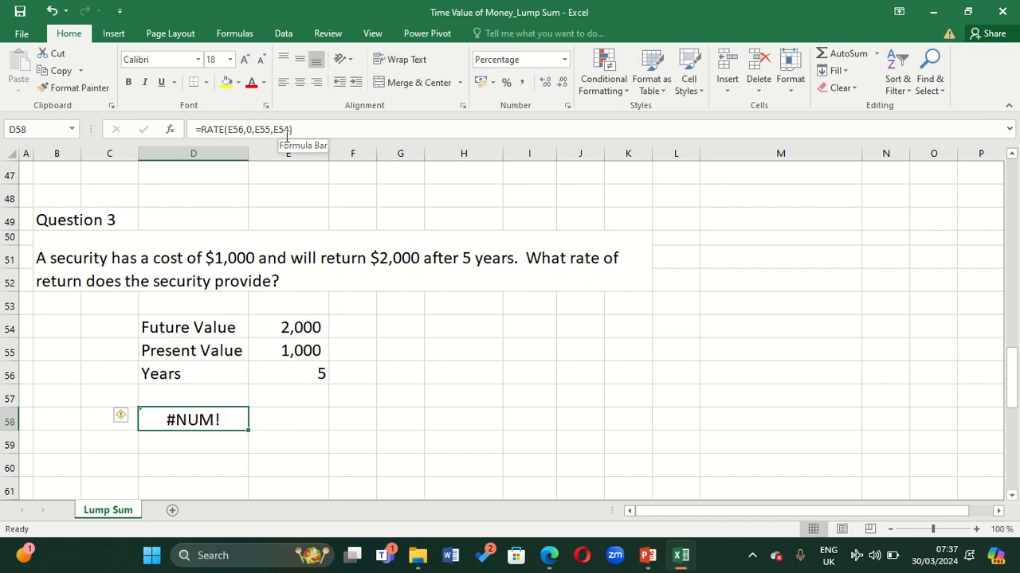
{"action": "left_click", "coordinate": [228, 129]}
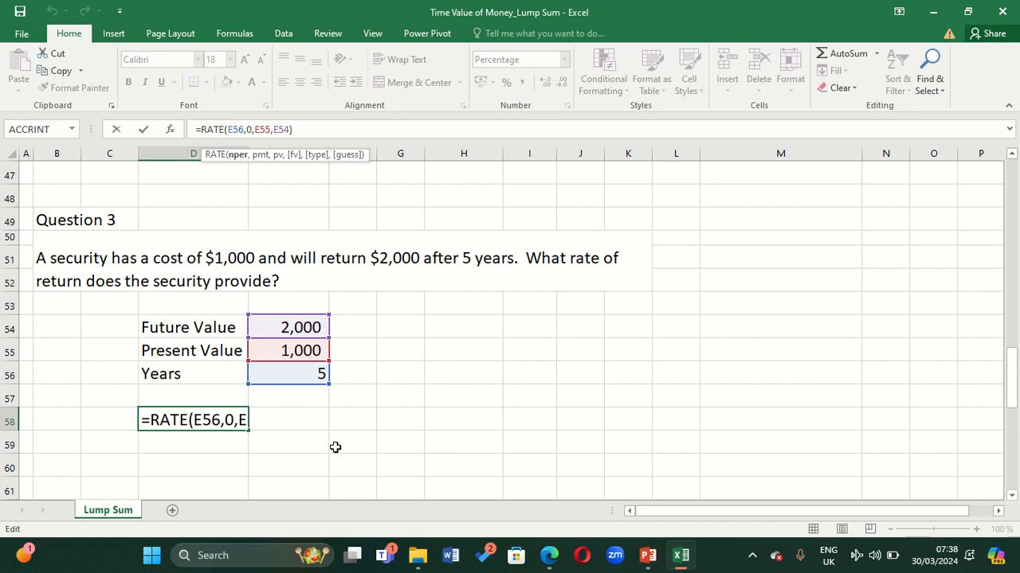
{"action": "key", "text": "ctrl+Return"}
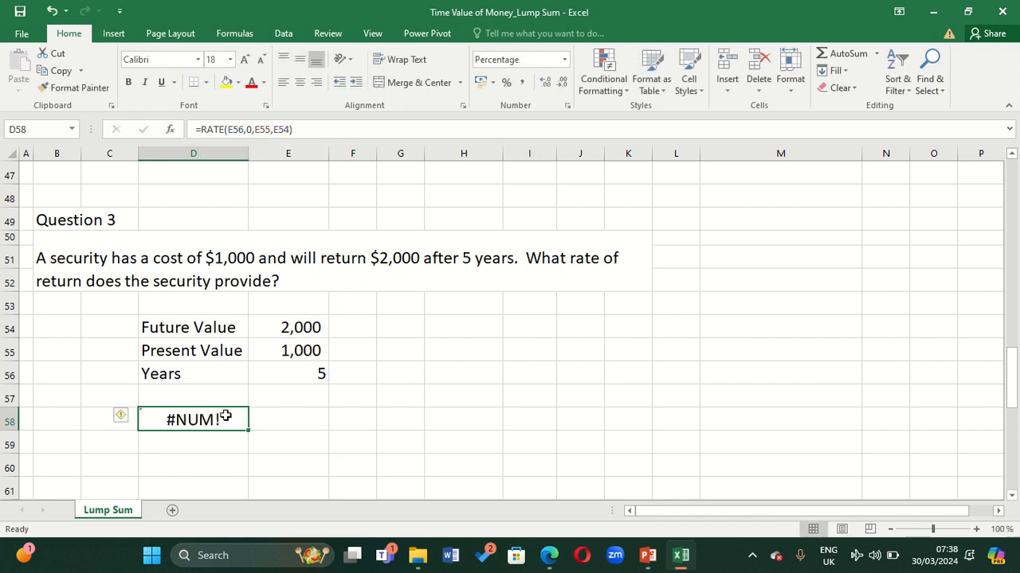
{"action": "key", "text": "Up"}
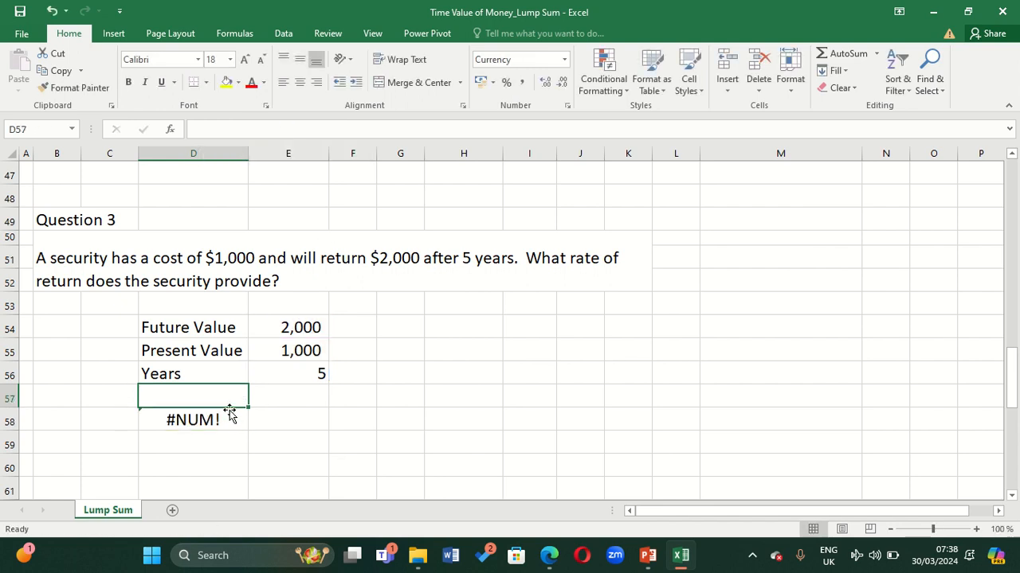
{"action": "double_click", "coordinate": [227, 417]}
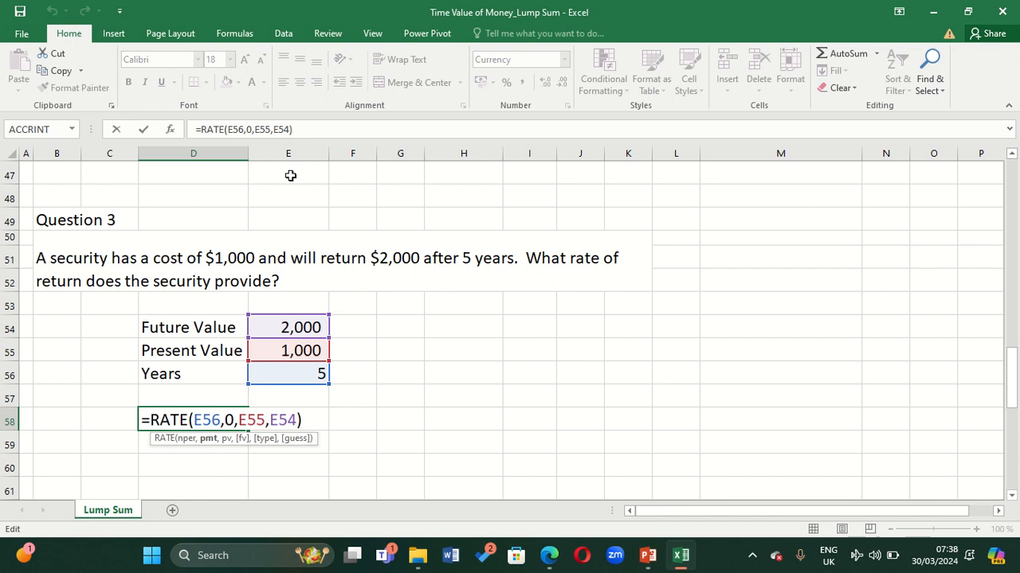
{"action": "double_click", "coordinate": [280, 129]}
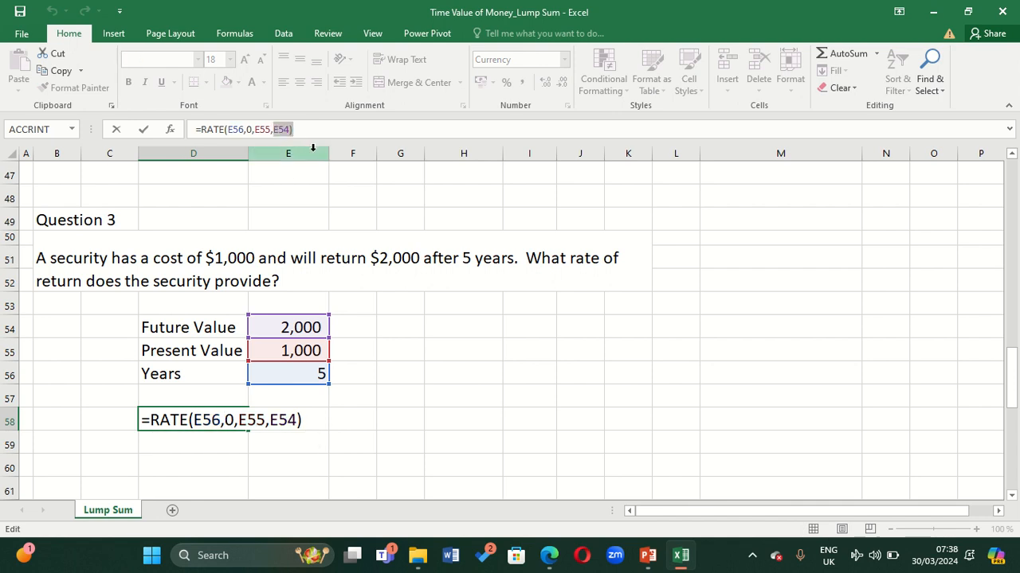
{"action": "key", "text": "Right"}
{"action": "left_click", "coordinate": [277, 129]}
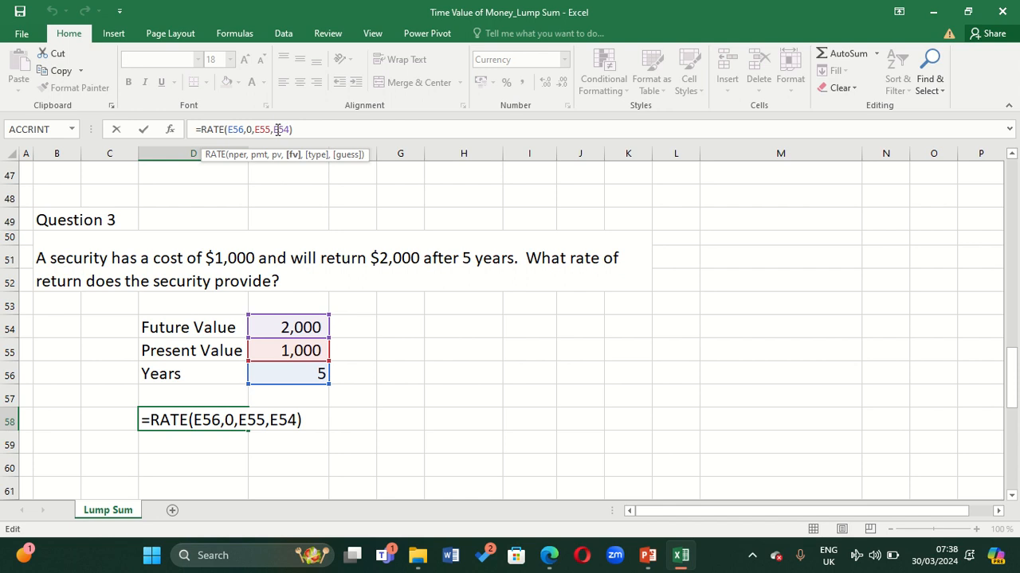
{"action": "left_click", "coordinate": [271, 425]}
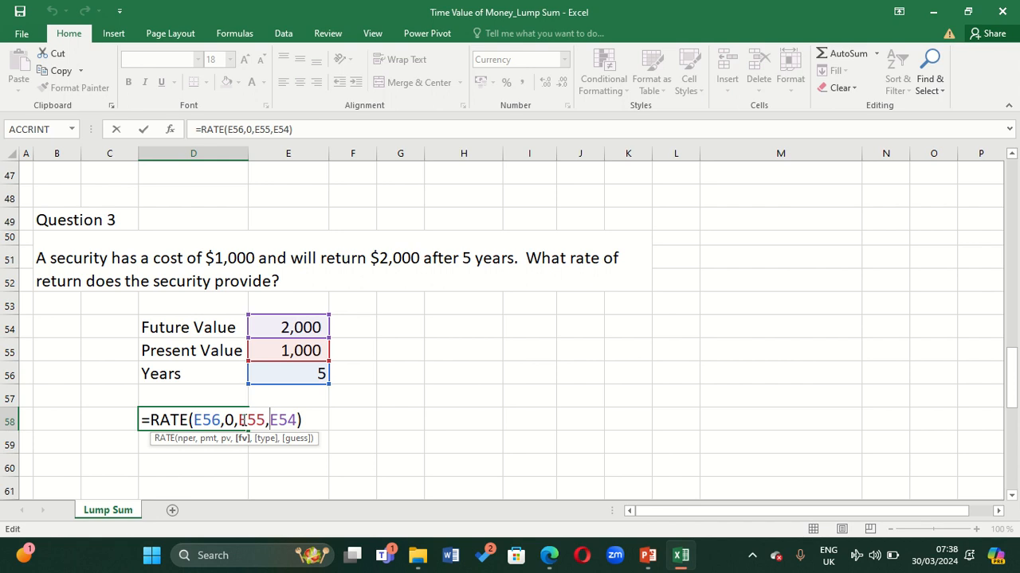
{"action": "left_click", "coordinate": [240, 420]}
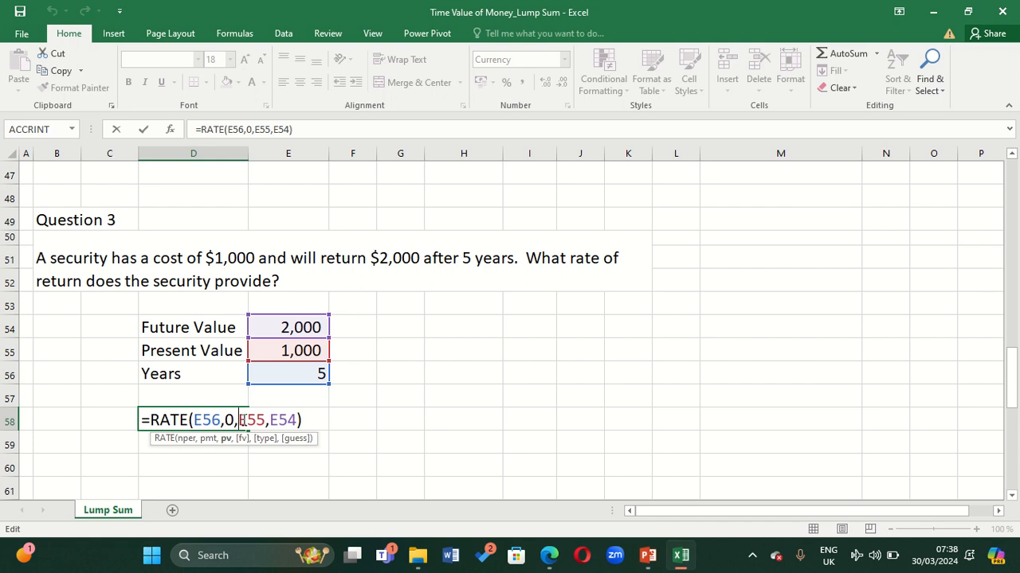
{"action": "type", "text": "-"}
{"action": "key", "text": "Return"}
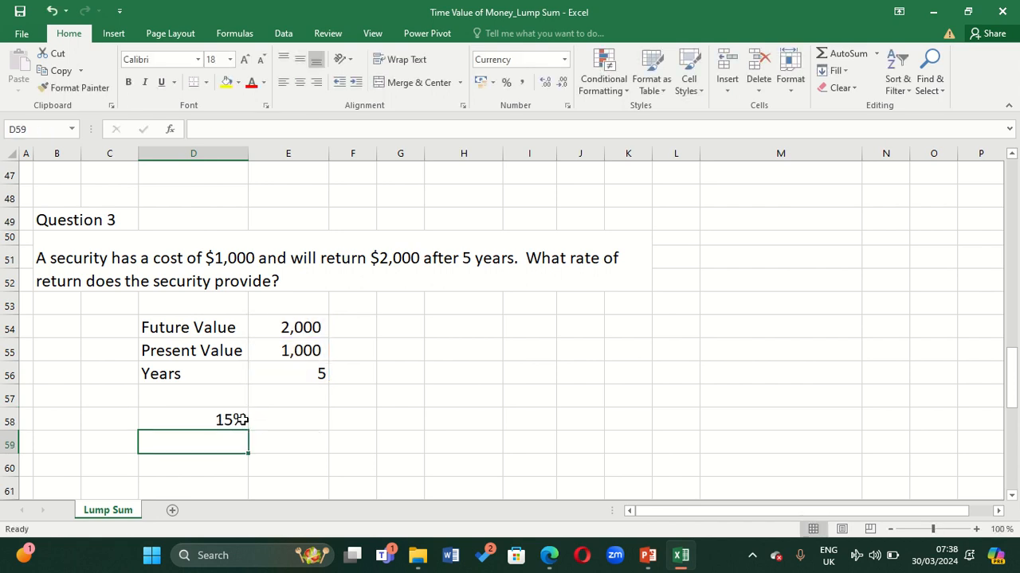
- Format the rate of return in D58 to show two decimal places
{"action": "left_click", "coordinate": [222, 420]}
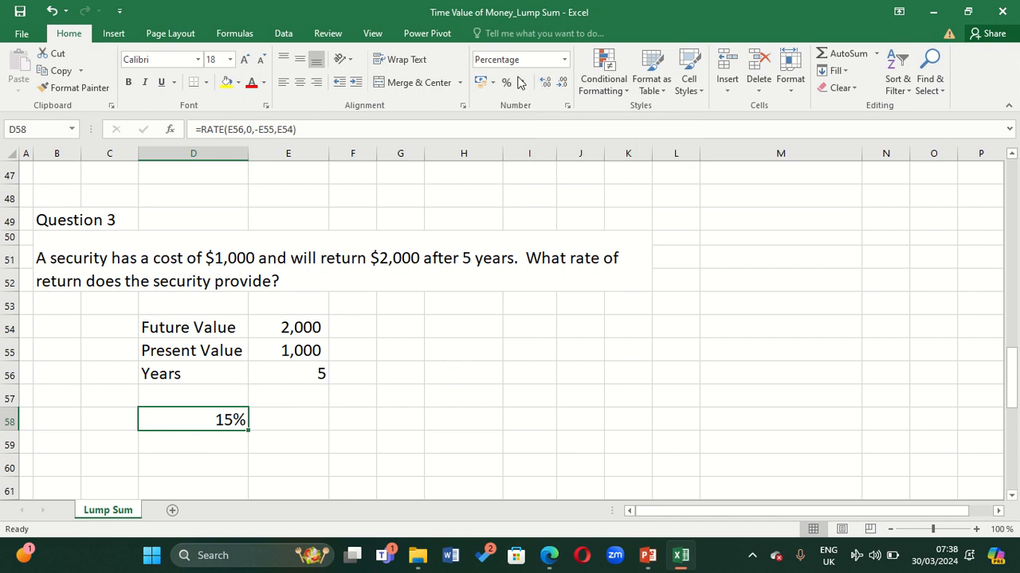
{"action": "left_click", "coordinate": [545, 86]}
{"action": "left_click", "coordinate": [545, 86]}
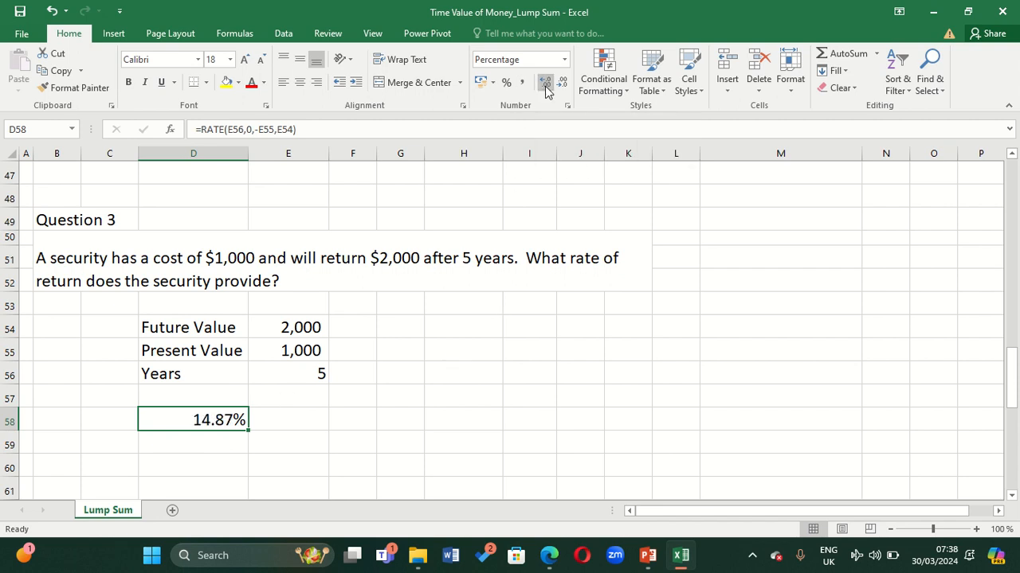
{"action": "left_click", "coordinate": [243, 462]}
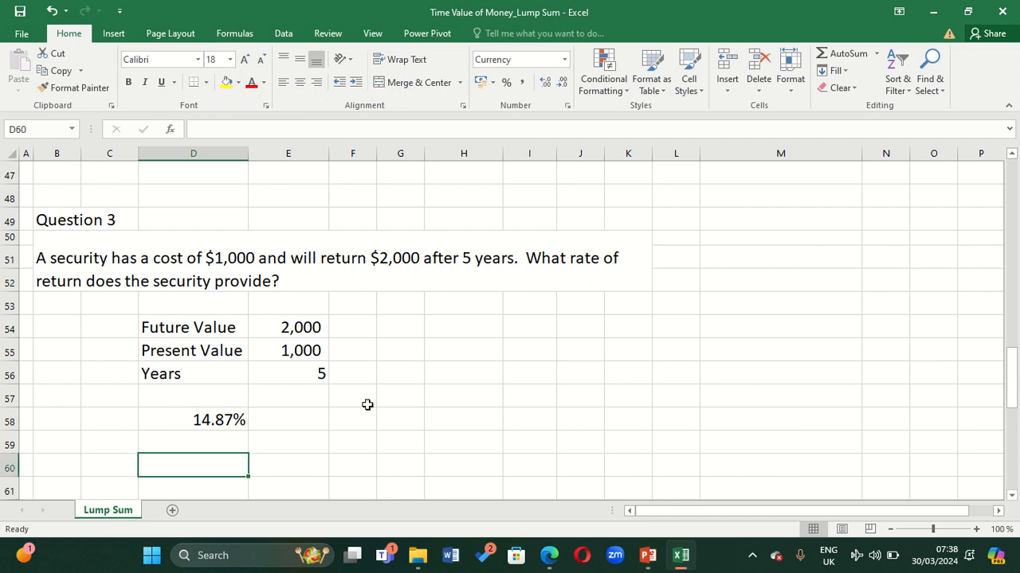
- Copy the future and present value rows in D54:E55 to D77 below Question 4
{"action": "left_click_drag", "start_coordinate": [1010, 379], "coordinate": [999, 451]}
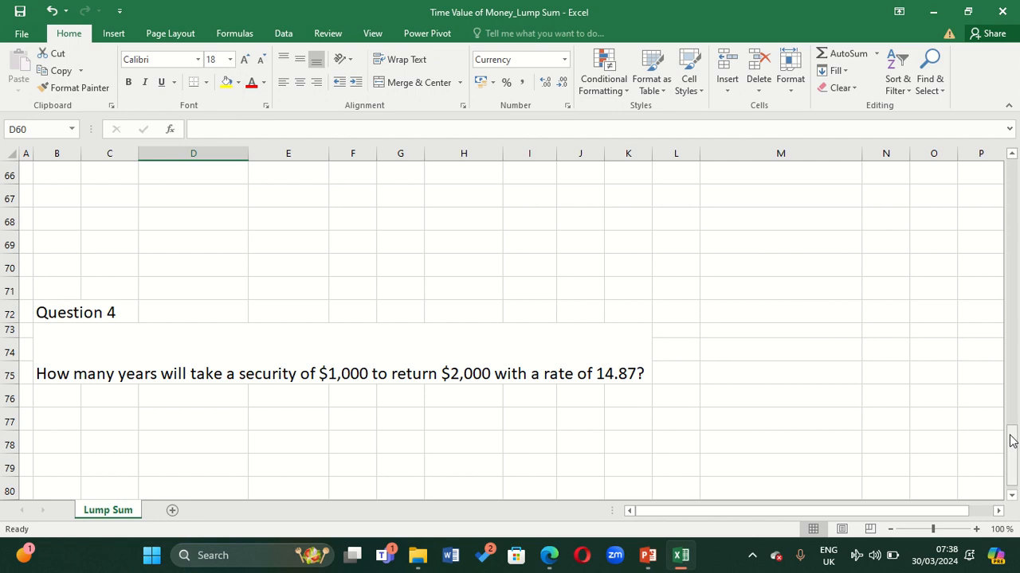
{"action": "left_click_drag", "start_coordinate": [1011, 443], "coordinate": [997, 378]}
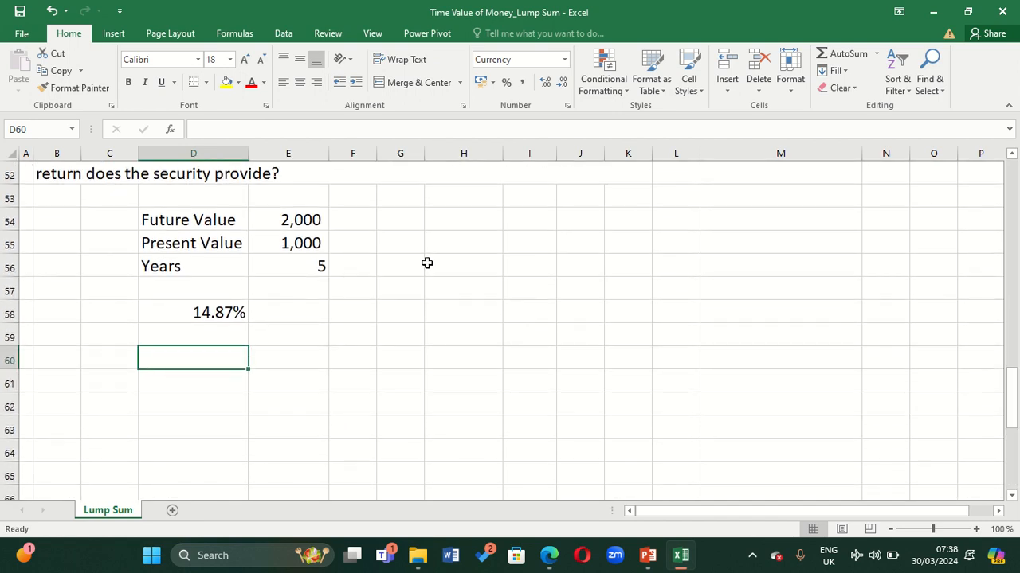
{"action": "left_click_drag", "start_coordinate": [184, 220], "coordinate": [254, 251]}
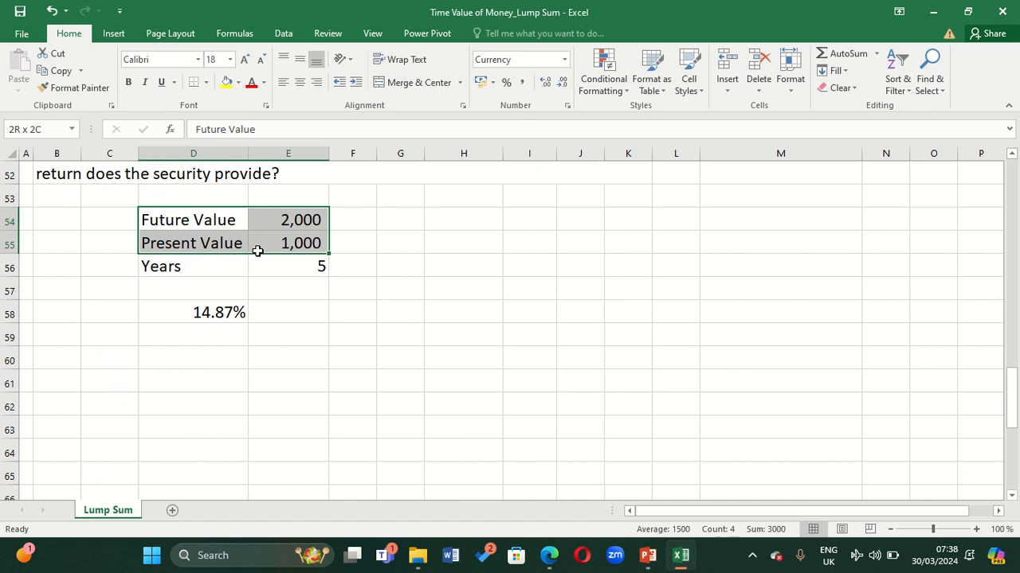
{"action": "key", "text": "ctrl+c"}
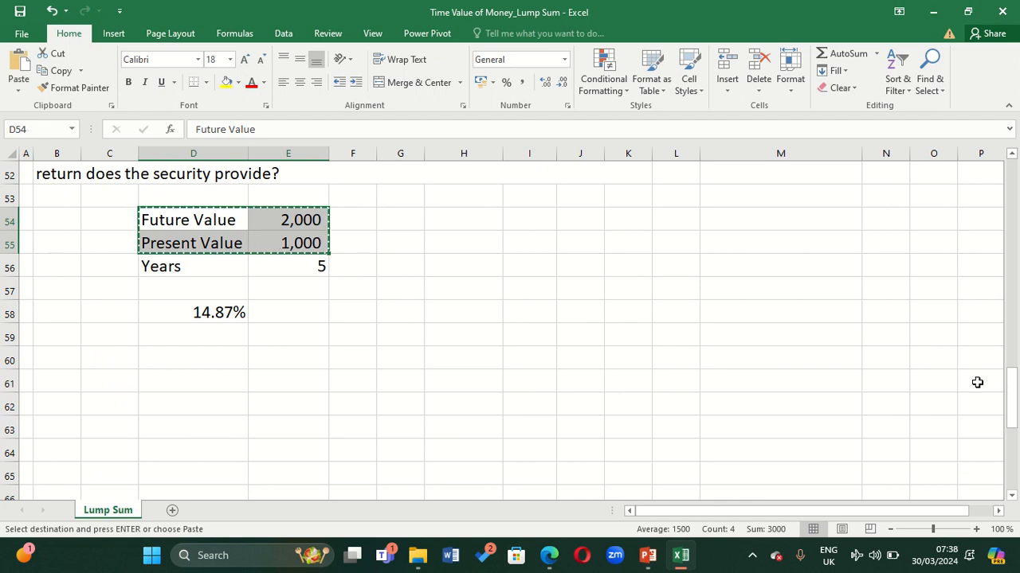
{"action": "left_click_drag", "start_coordinate": [1010, 392], "coordinate": [1008, 471]}
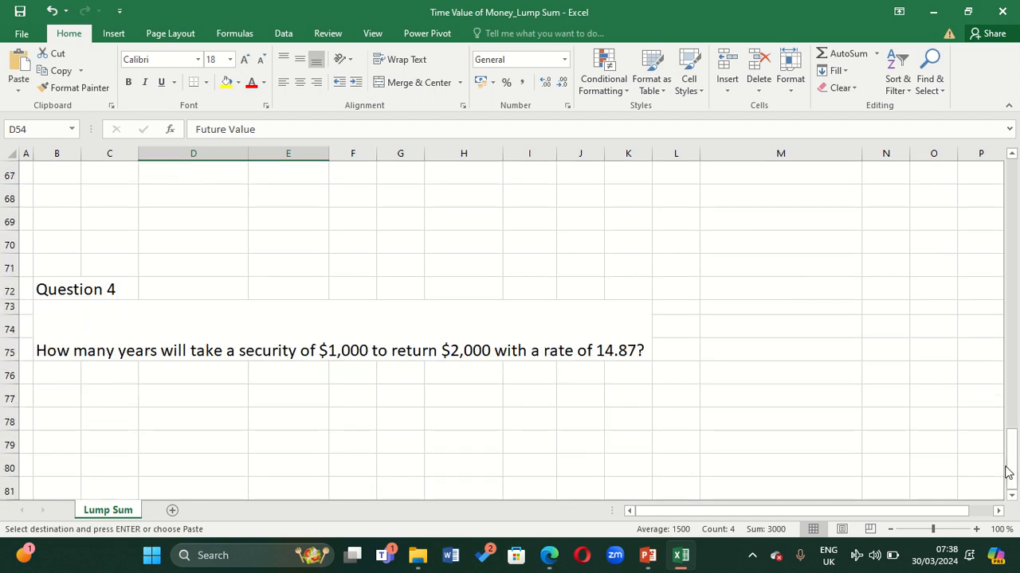
{"action": "left_click", "coordinate": [220, 390]}
{"action": "key", "text": "ctrl+v"}
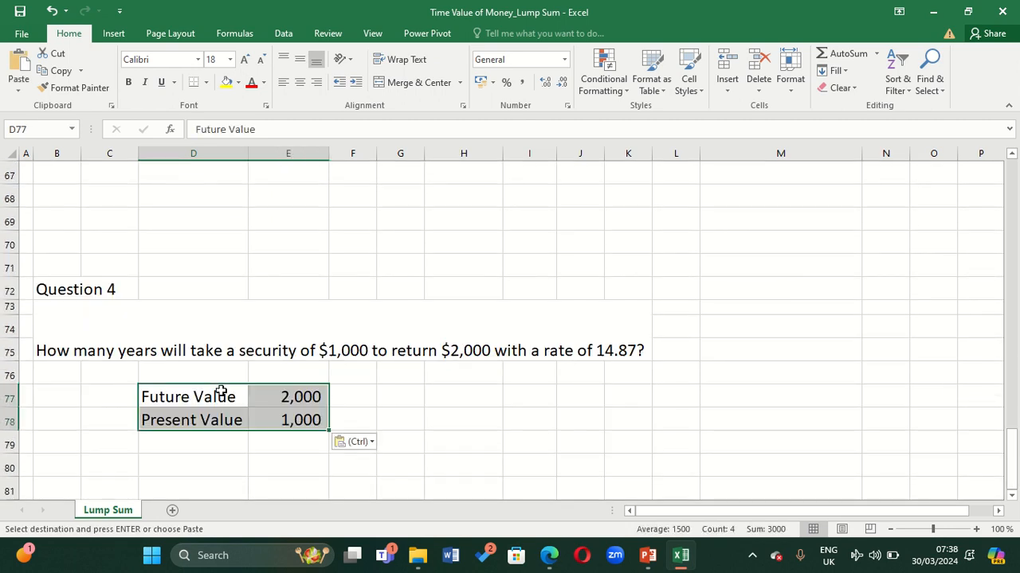
- Add the label "Rate" in D79 with the value 14.87 in E79
{"action": "left_click", "coordinate": [215, 445]}
{"action": "type", "text": "Ra"}
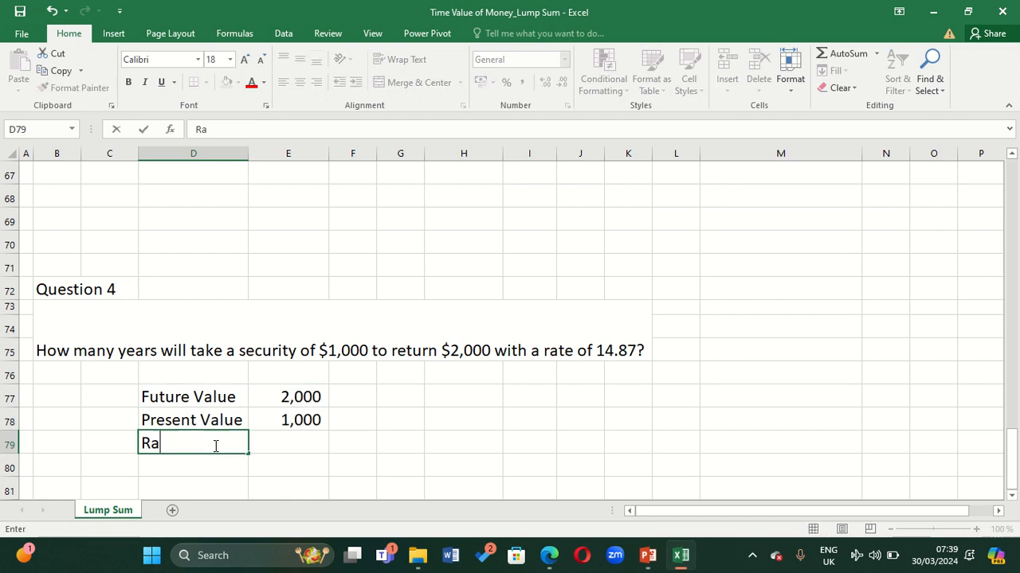
{"action": "type", "text": "te"}
{"action": "key", "text": "Tab"}
{"action": "type", "text": "1"}
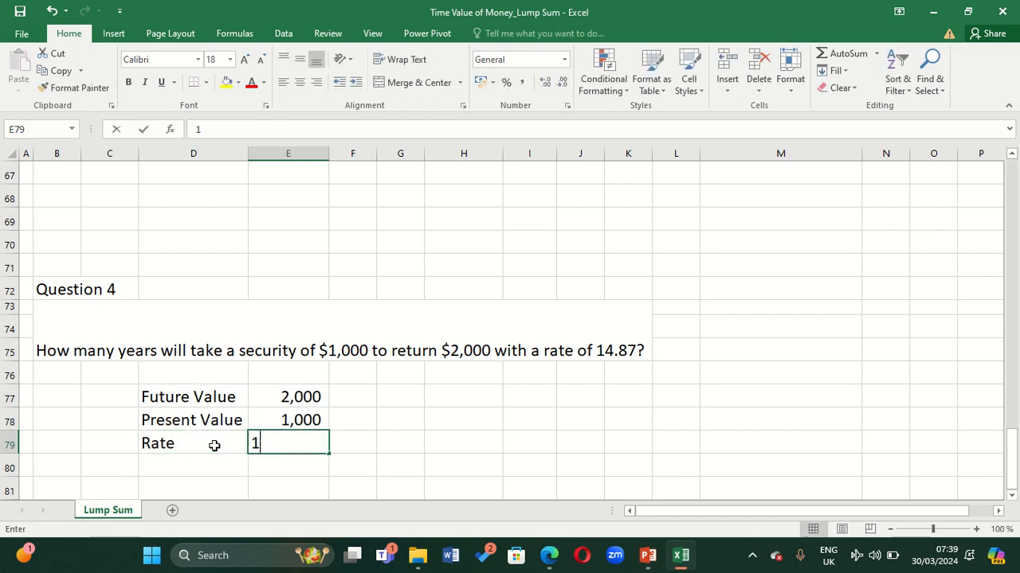
{"action": "type", "text": "4"}
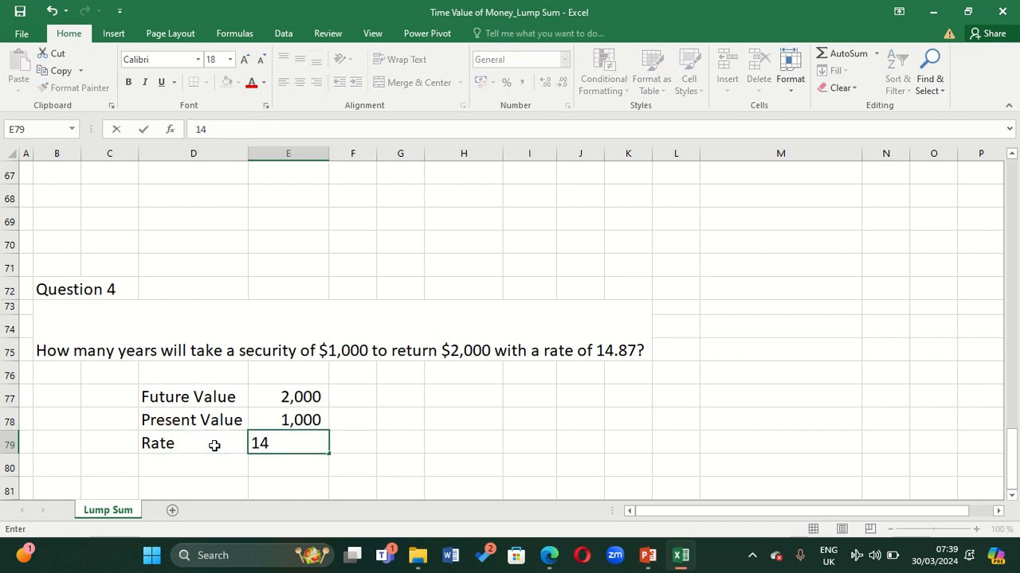
{"action": "type", "text": ".87"}
{"action": "key", "text": "Return"}
{"action": "left_click", "coordinate": [307, 443]}
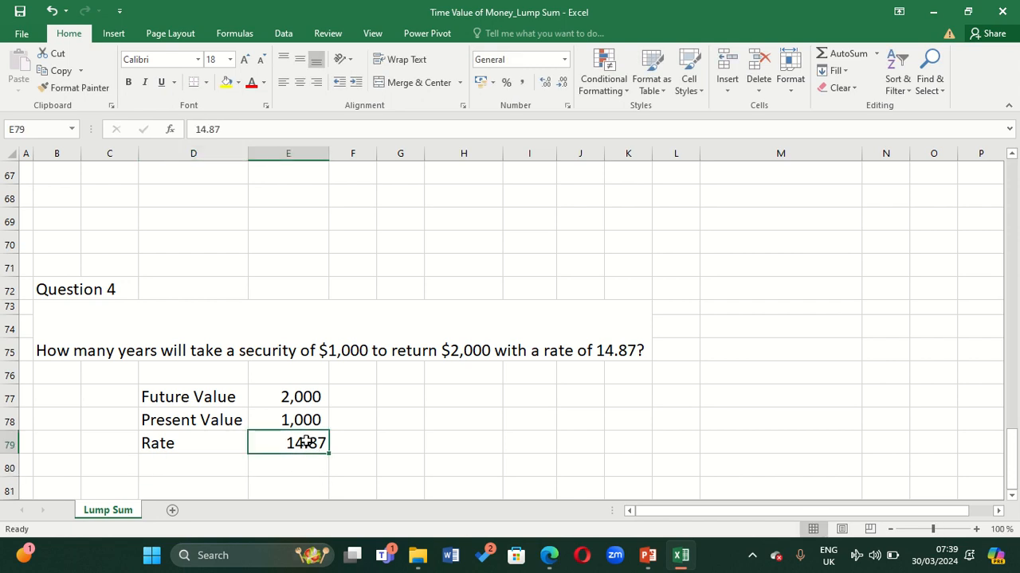
- Replace the rate in E79 with 14.87% in percentage format
{"action": "key", "text": "Delete"}
{"action": "left_click", "coordinate": [355, 435]}
{"action": "left_click", "coordinate": [302, 439]}
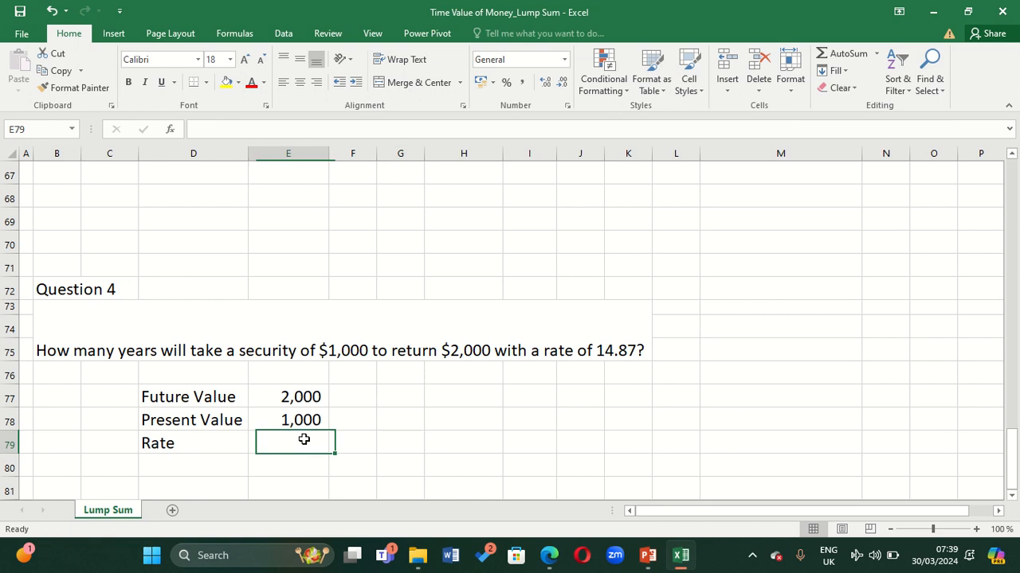
{"action": "left_click", "coordinate": [506, 82]}
{"action": "type", "text": "1"}
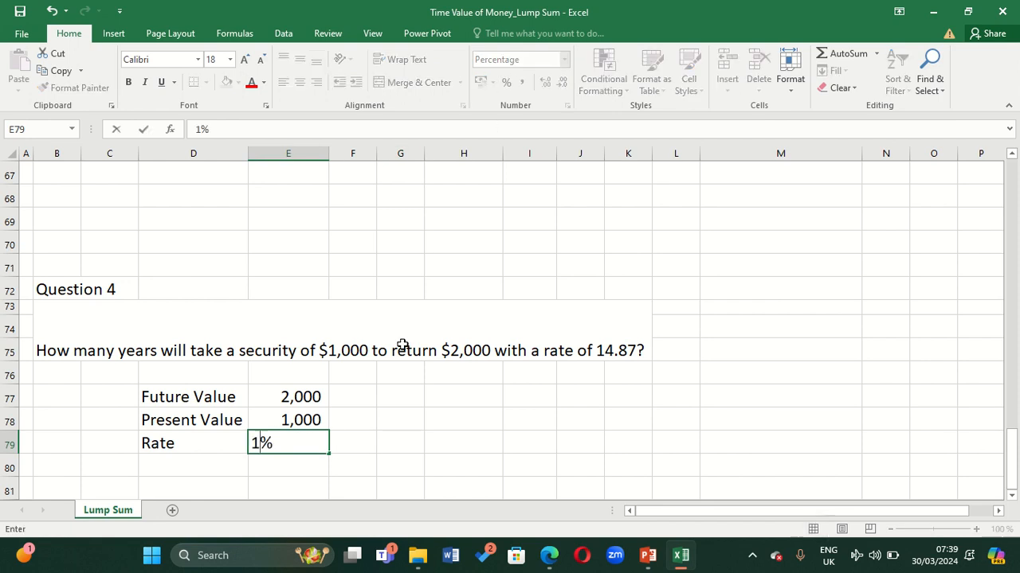
{"action": "type", "text": "4.87"}
{"action": "left_click", "coordinate": [213, 489]}
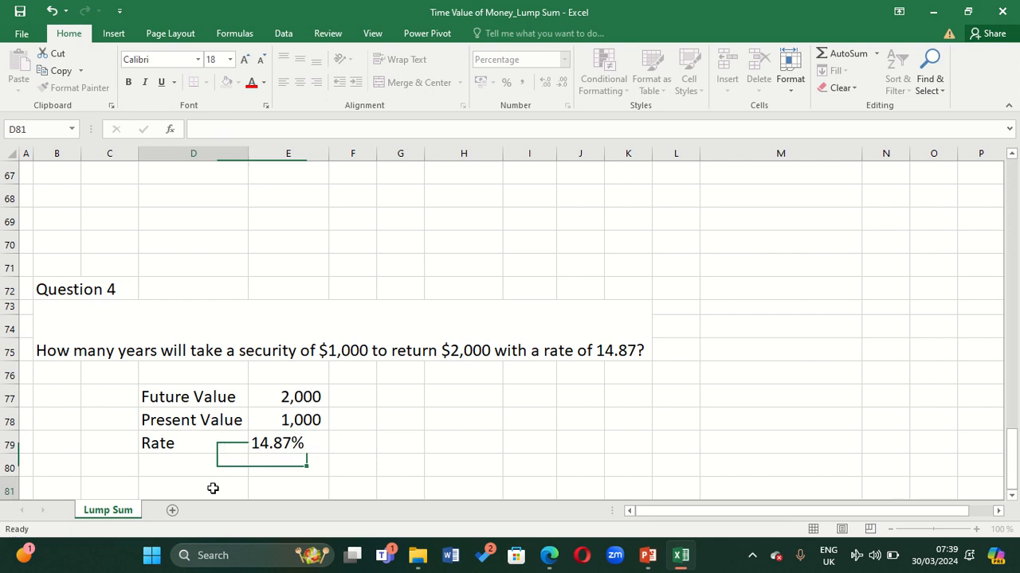
- Format the rate in E79 to show two decimal places
{"action": "left_click", "coordinate": [299, 444]}
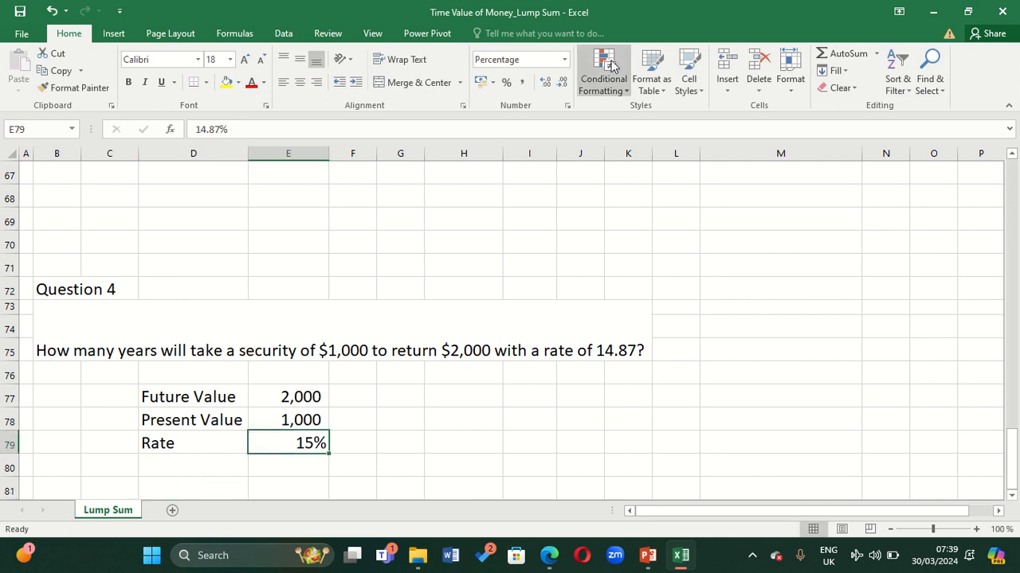
{"action": "left_click", "coordinate": [546, 83]}
{"action": "left_click", "coordinate": [546, 83]}
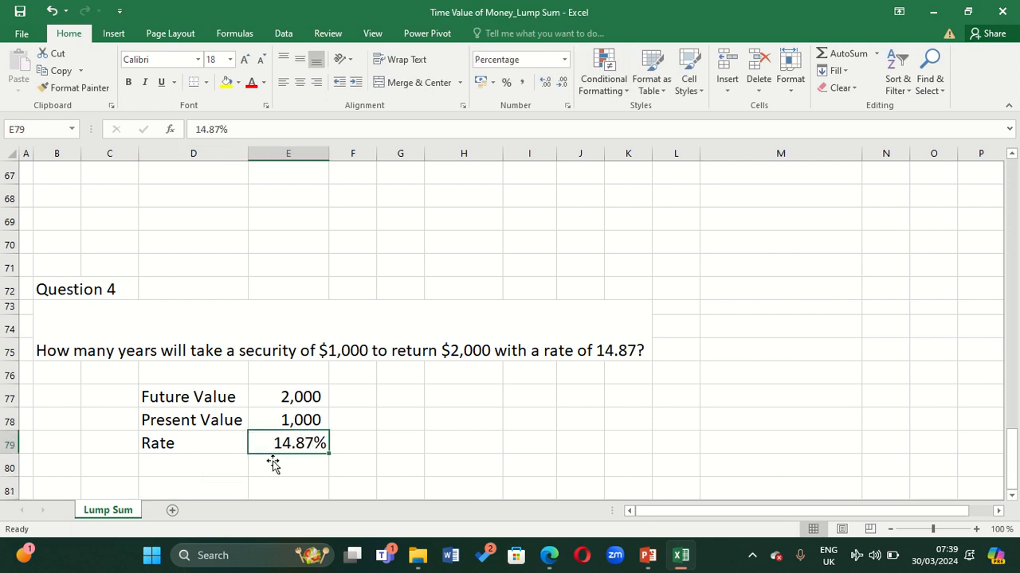
- Calculate the number of years in D81 with the formula =NPER(E79,0,-E78,E77)
{"action": "left_click", "coordinate": [223, 488]}
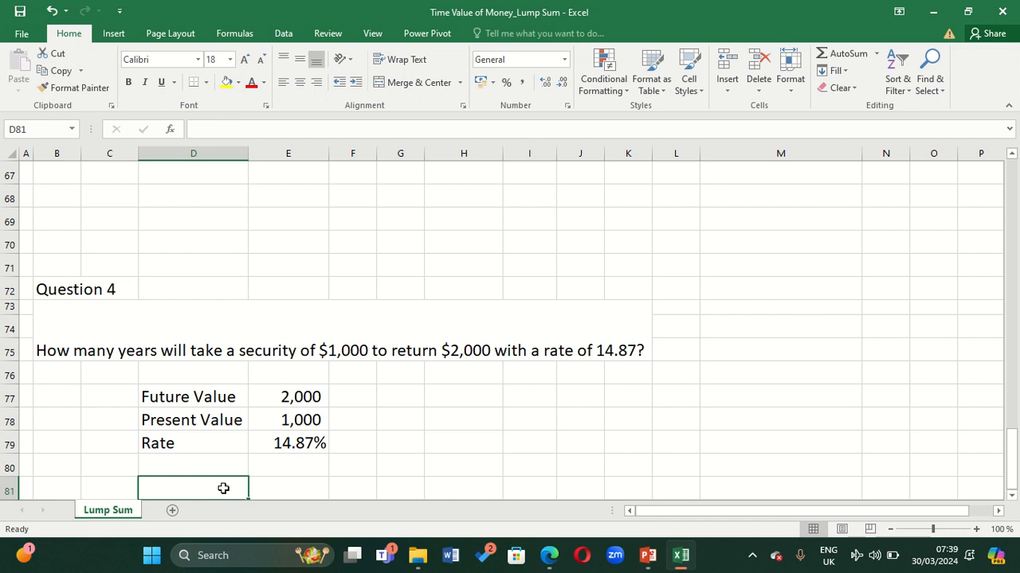
{"action": "type", "text": "=np"}
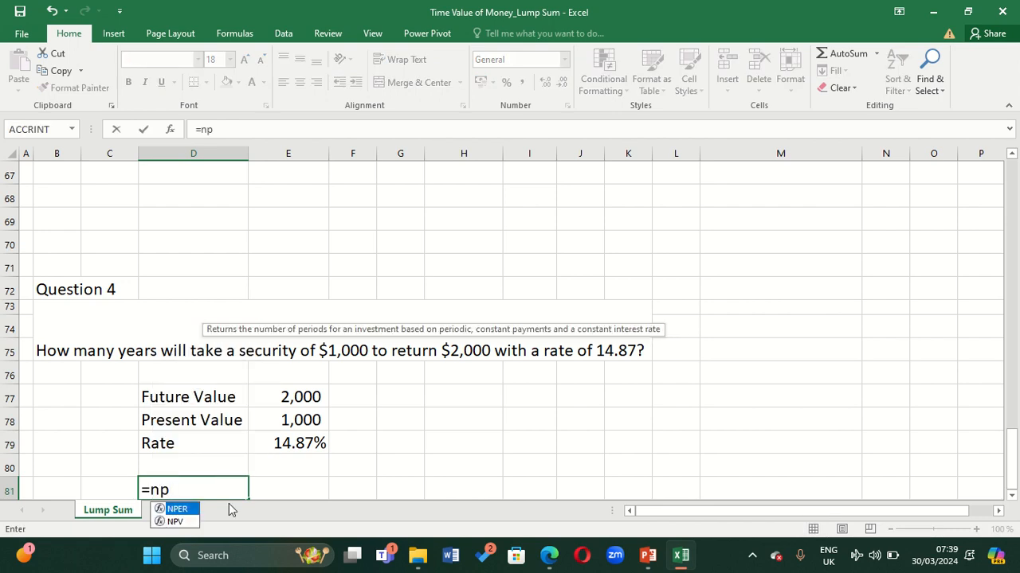
{"action": "double_click", "coordinate": [178, 510]}
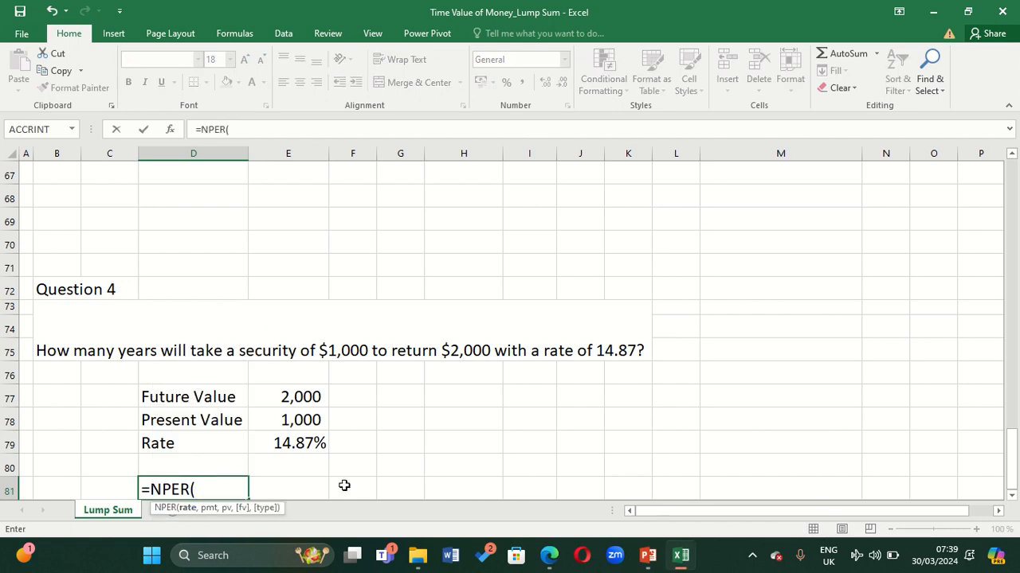
{"action": "left_click", "coordinate": [301, 443]}
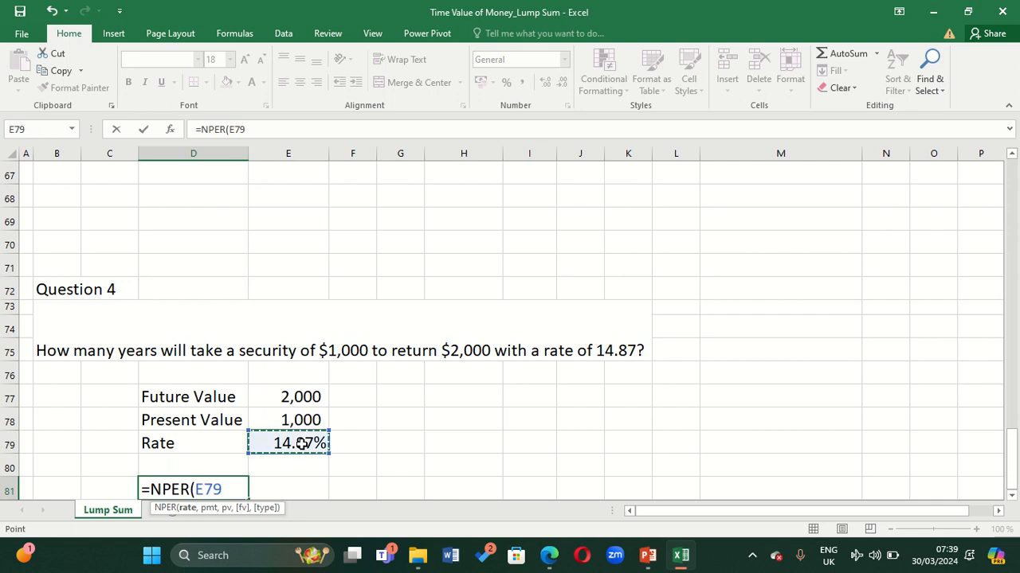
{"action": "type", "text": ",0"}
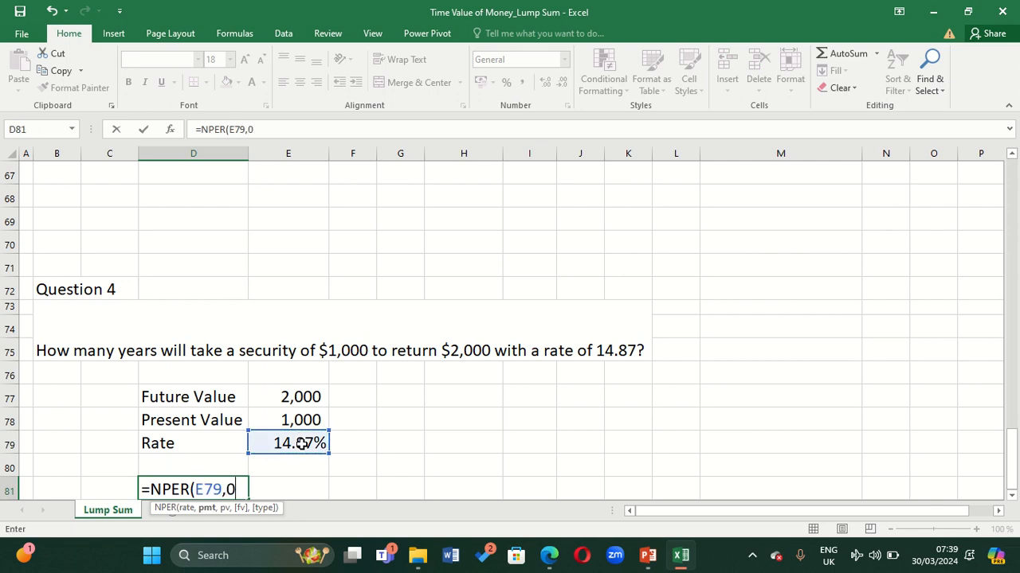
{"action": "type", "text": ","}
{"action": "type", "text": "-"}
{"action": "left_click", "coordinate": [289, 422]}
{"action": "type", "text": ","}
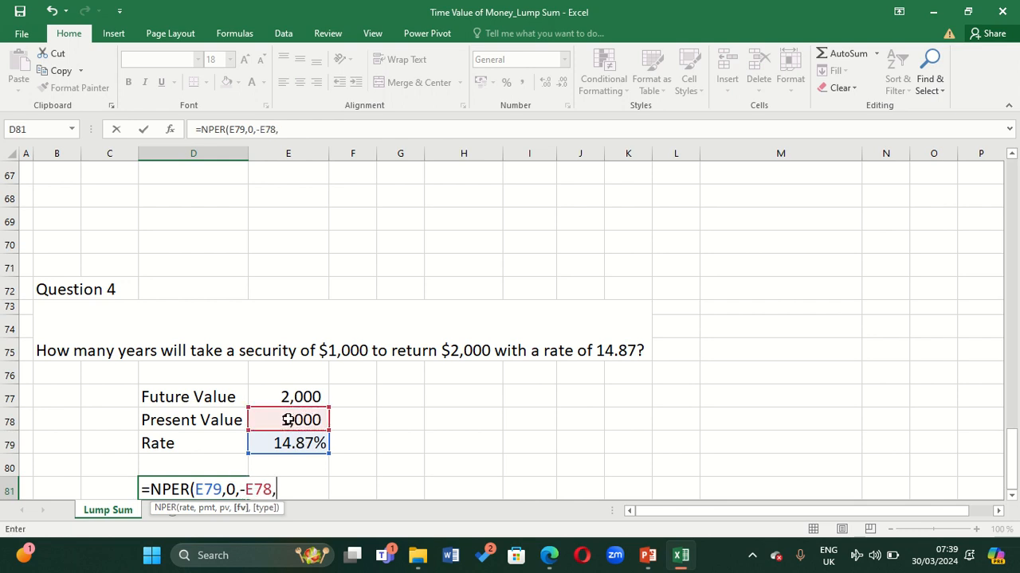
{"action": "left_click", "coordinate": [288, 397]}
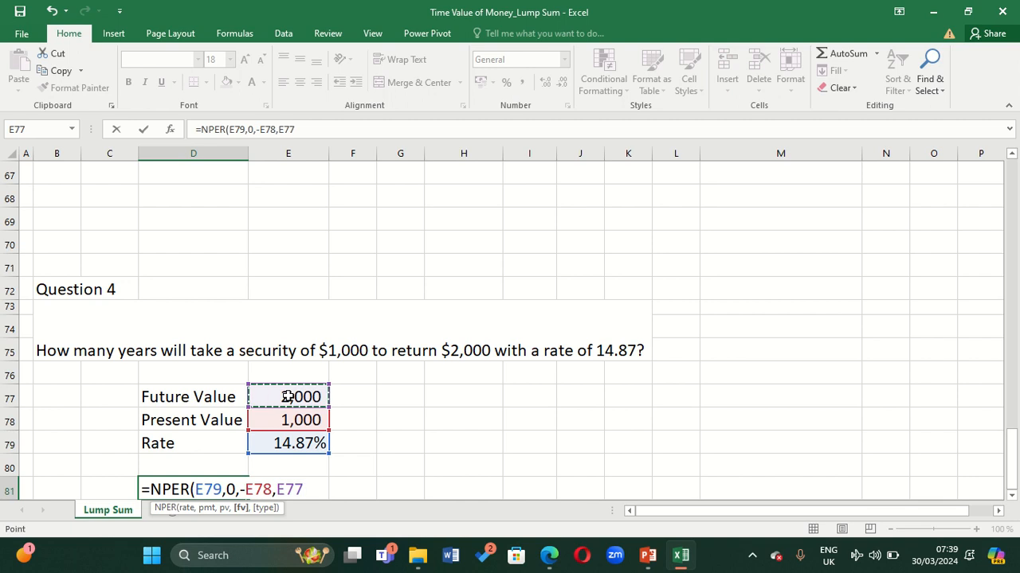
{"action": "key", "text": "Return"}
- Reduce the number of years in D81 to zero decimal places
{"action": "left_click", "coordinate": [229, 466]}
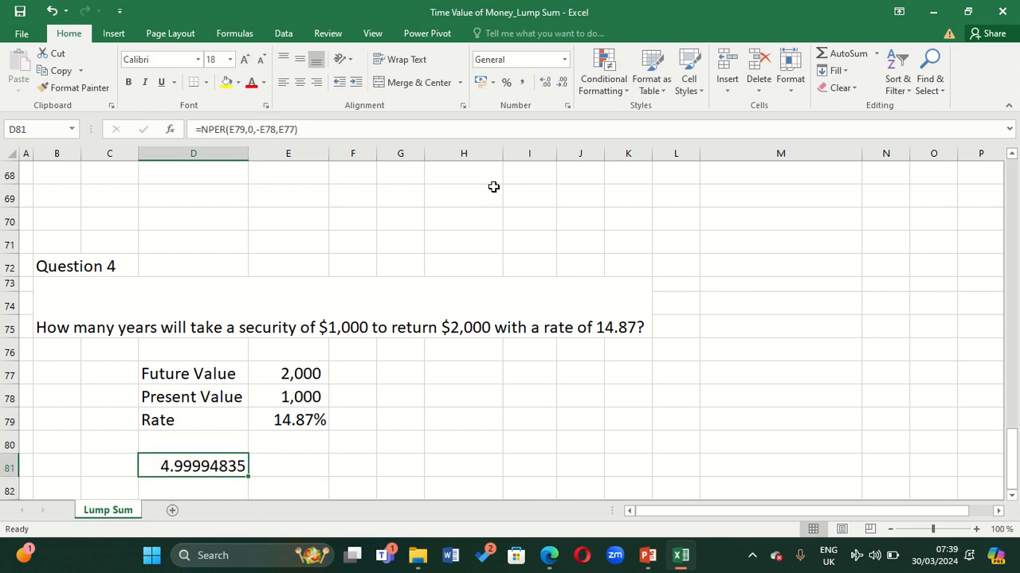
{"action": "left_click", "coordinate": [563, 83]}
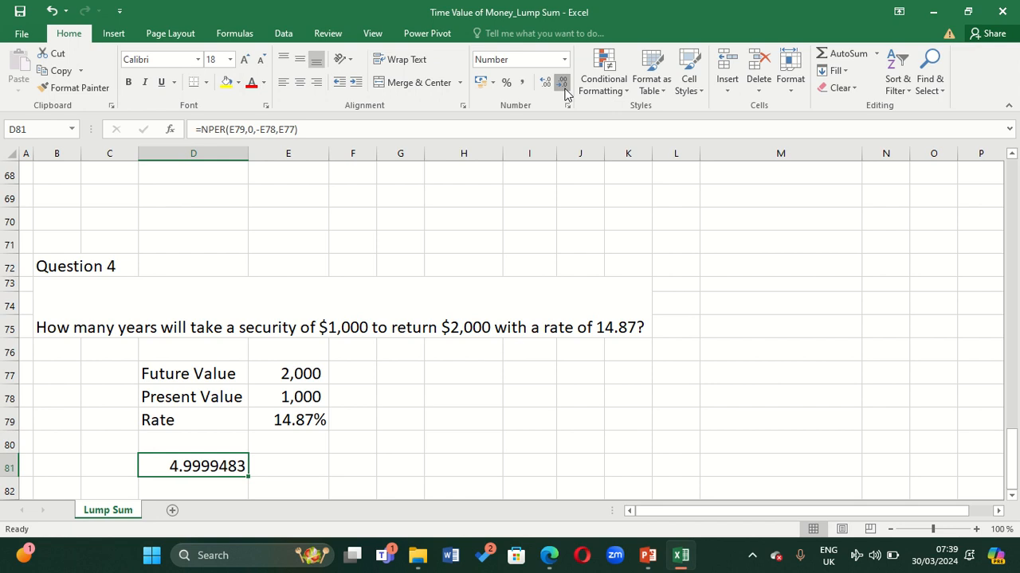
{"action": "left_click", "coordinate": [563, 82]}
{"action": "left_click", "coordinate": [562, 83]}
{"action": "left_click", "coordinate": [562, 83]}
{"action": "left_click", "coordinate": [562, 83]}
{"action": "left_click", "coordinate": [562, 83]}
{"action": "left_click", "coordinate": [562, 83]}
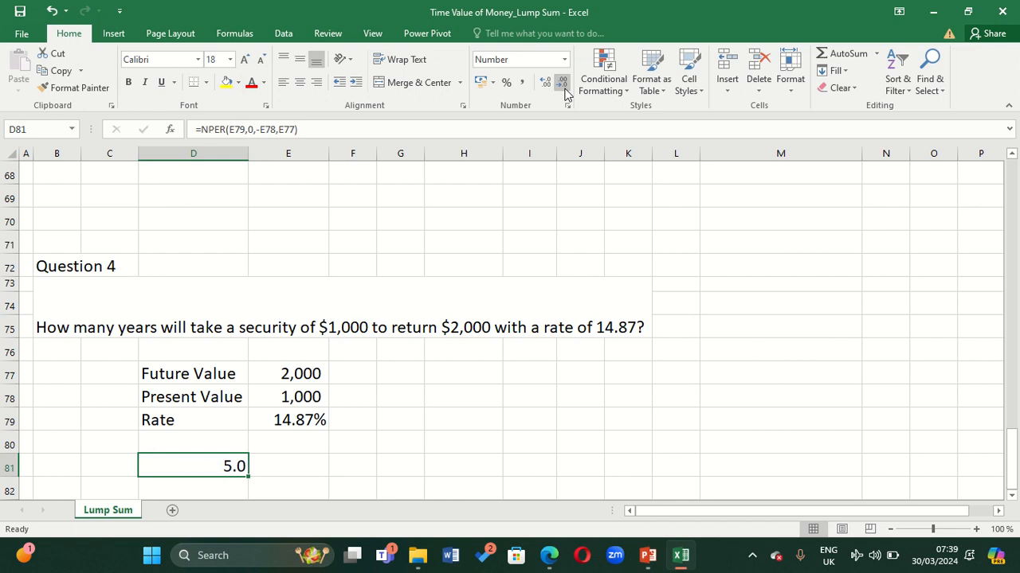
{"action": "left_click", "coordinate": [562, 83]}
{"action": "left_click", "coordinate": [317, 471]}
{"action": "left_click", "coordinate": [179, 469]}
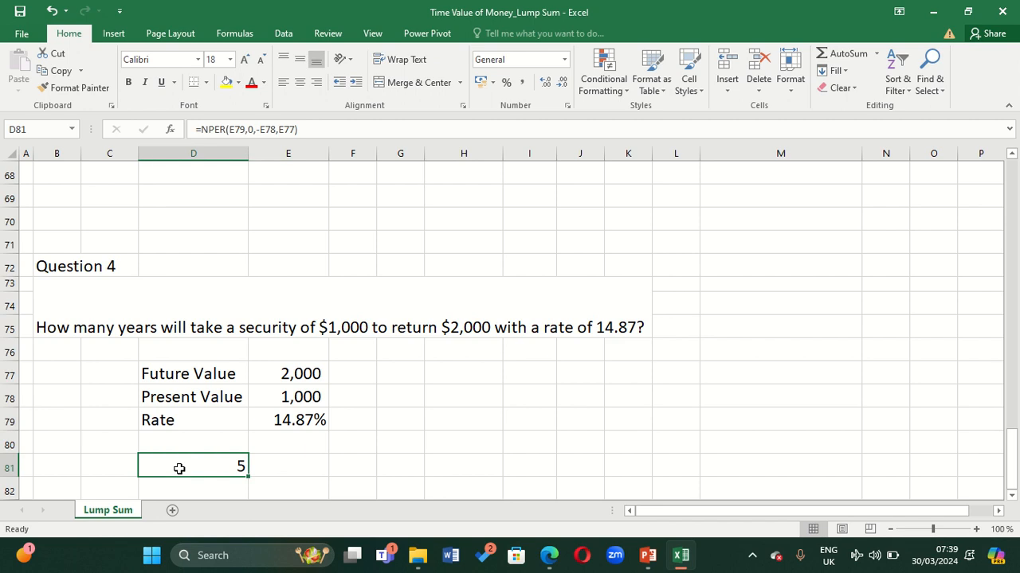